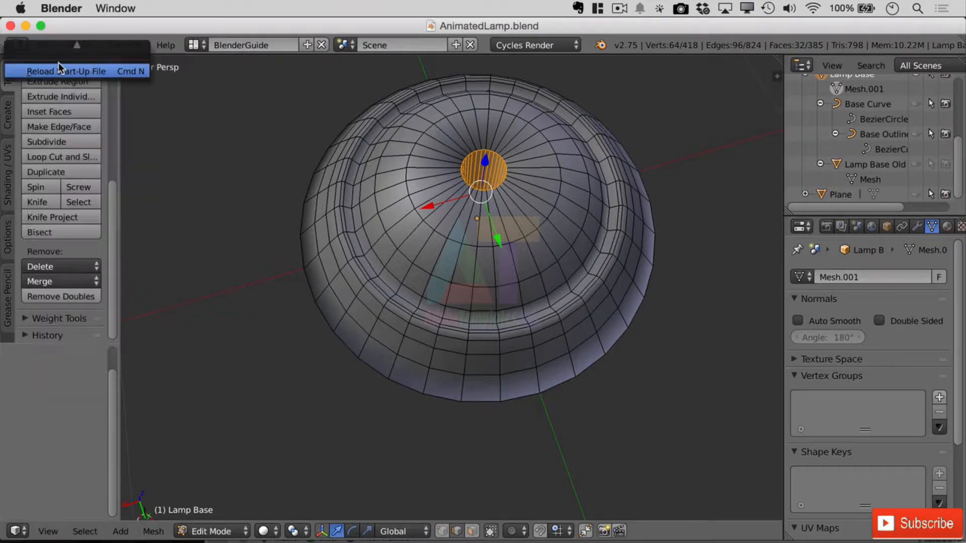
- Load the default start-up scene and get a close view of its cube
click(61, 71)
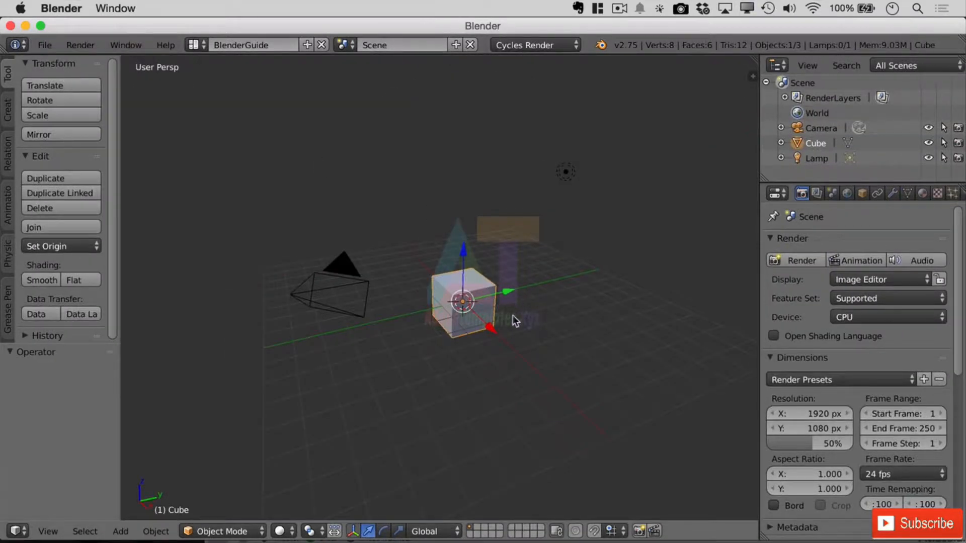
scroll(512, 315, up, 5)
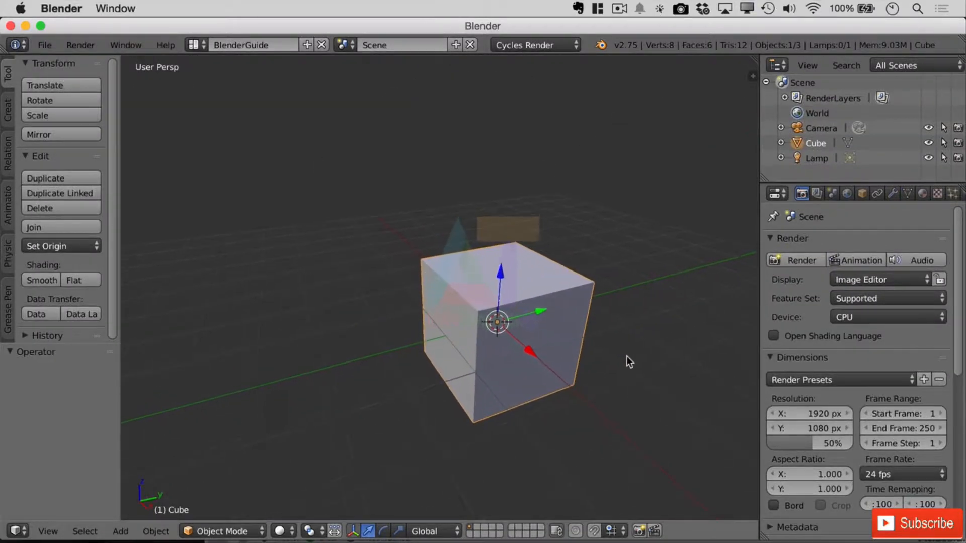
shift+middle_drag(662, 356, 400, 334)
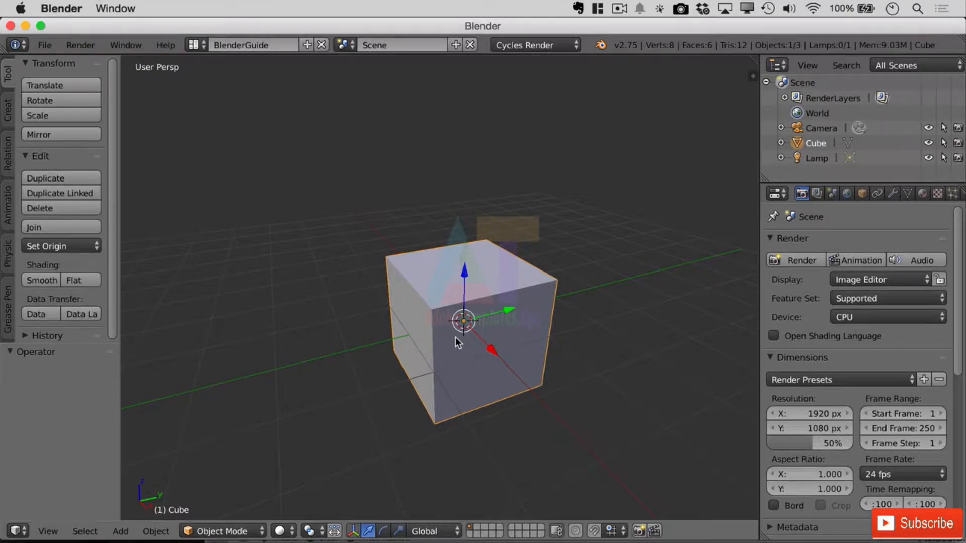
- Select only the cube's top face in Edit Mode and duplicate it in place
key(Tab)
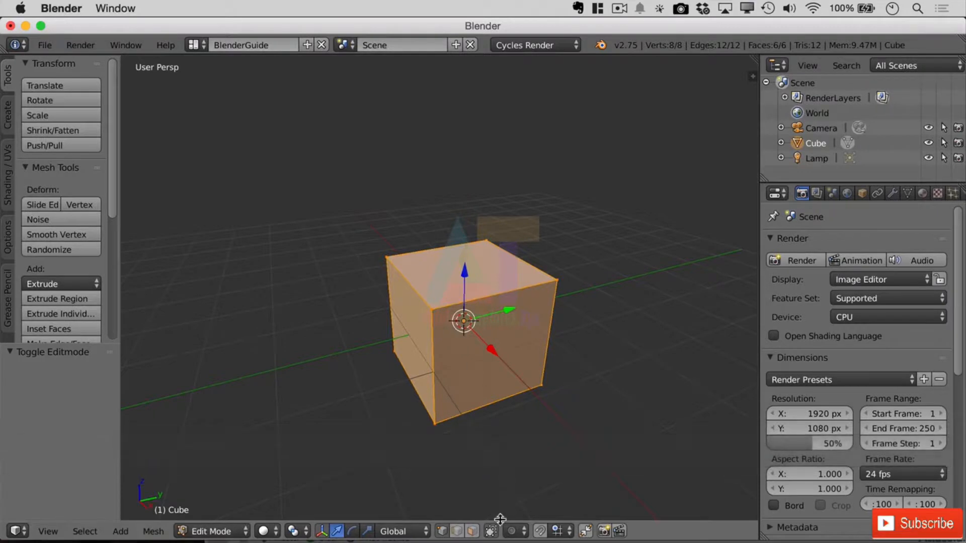
click(472, 531)
click(480, 305)
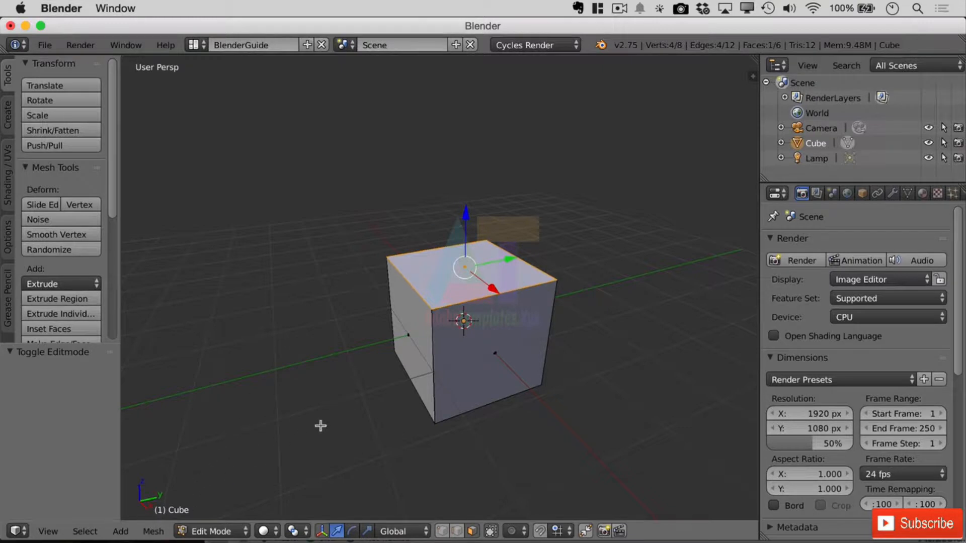
key(shift+d)
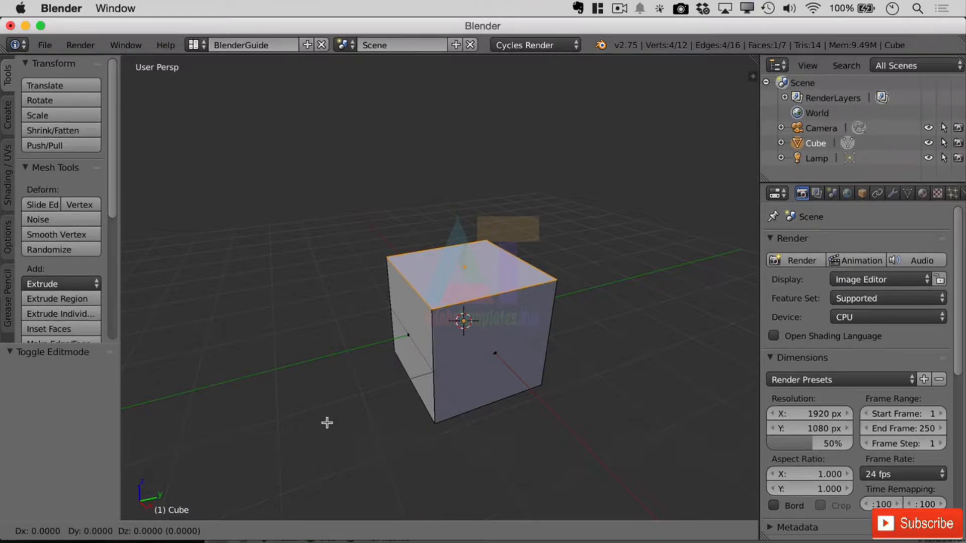
key(Return)
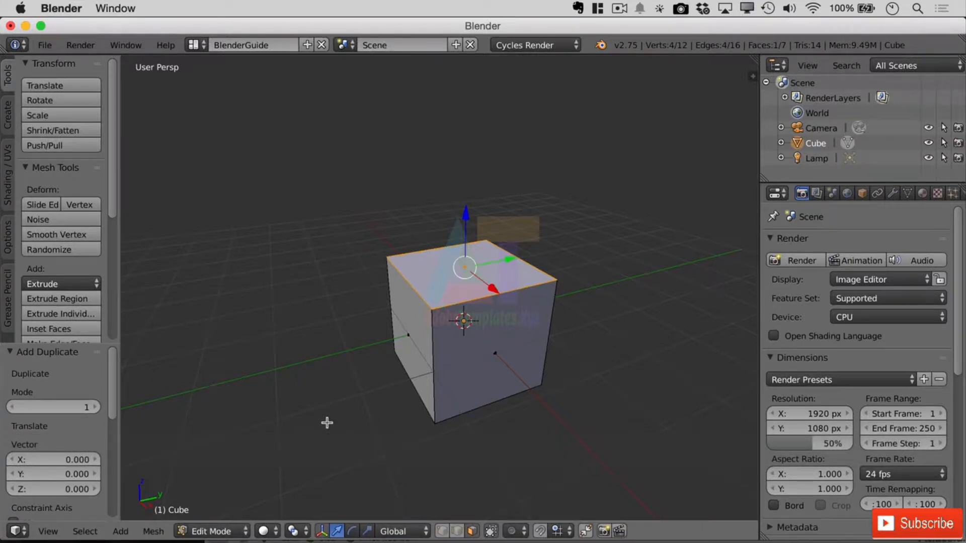
- Separate the duplicated top face from the cube by selection into its own object
click(154, 533)
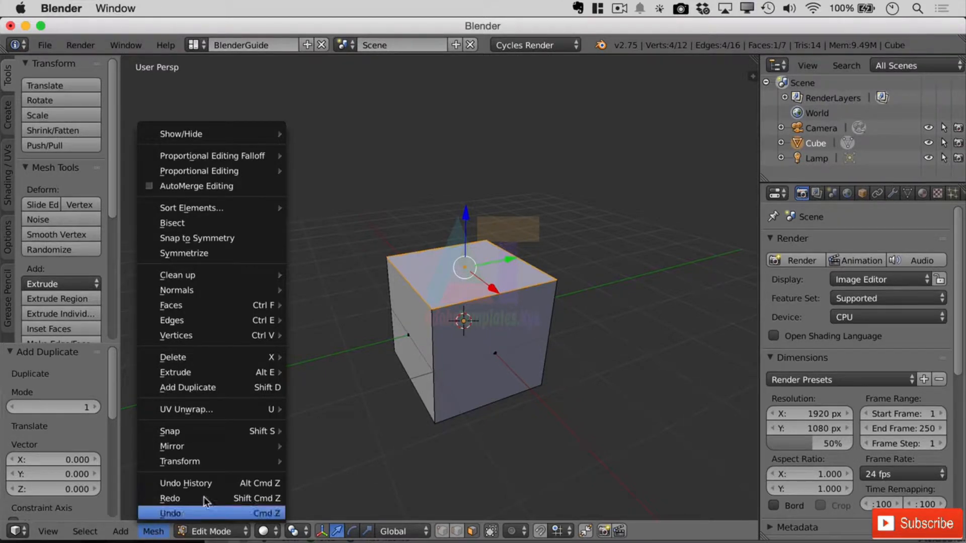
mouse_move(237, 356)
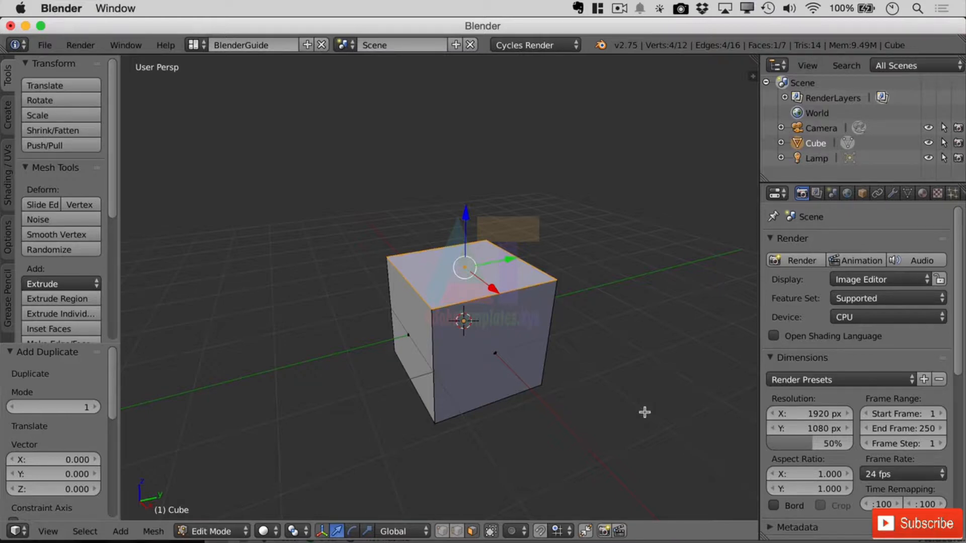
key(p)
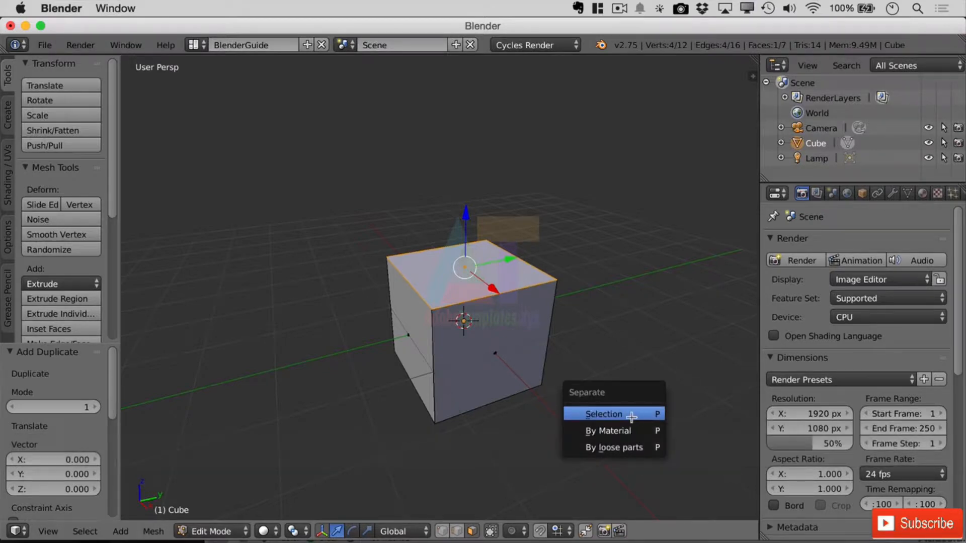
click(629, 414)
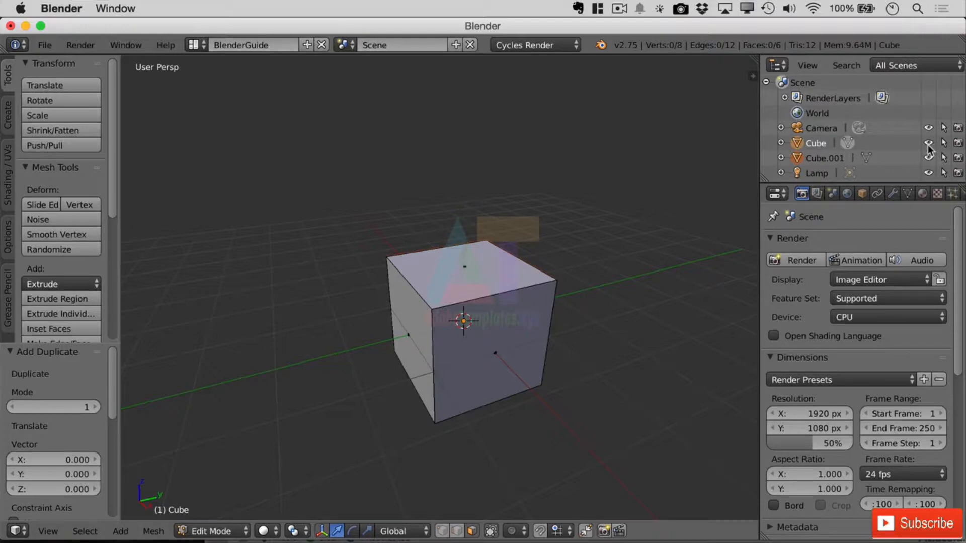
- In Object Mode, inspect the separated face with Cube hidden, and the cube with Cube.001 hidden
key(Tab)
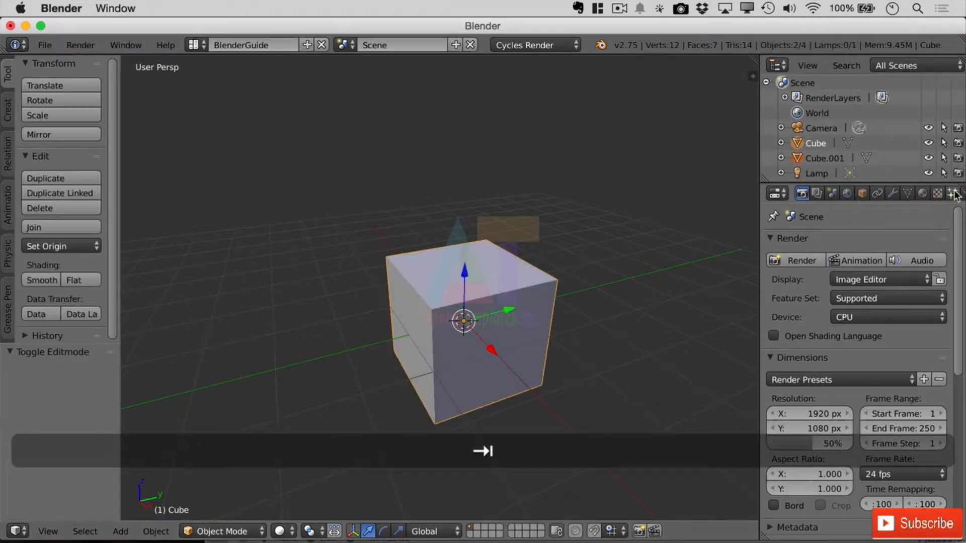
click(928, 143)
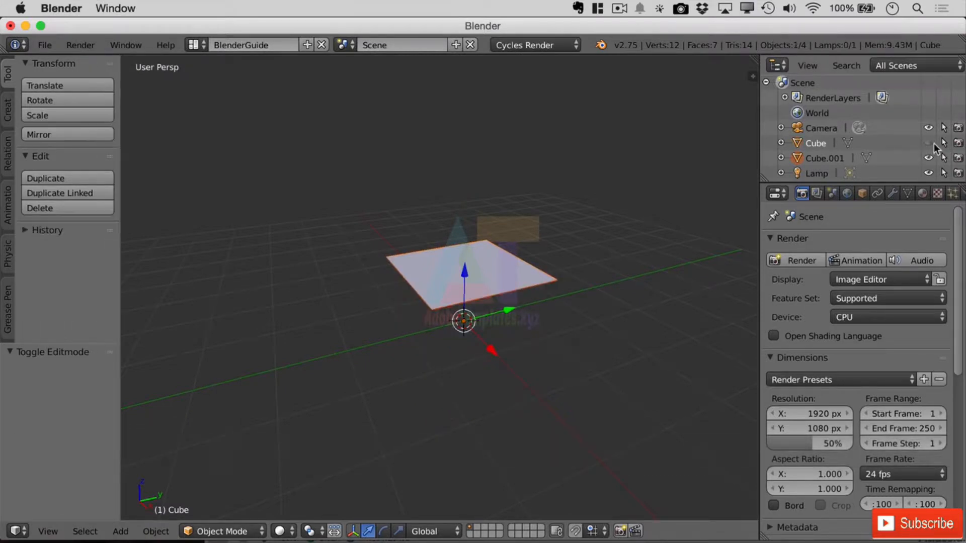
middle_drag(596, 270, 579, 299)
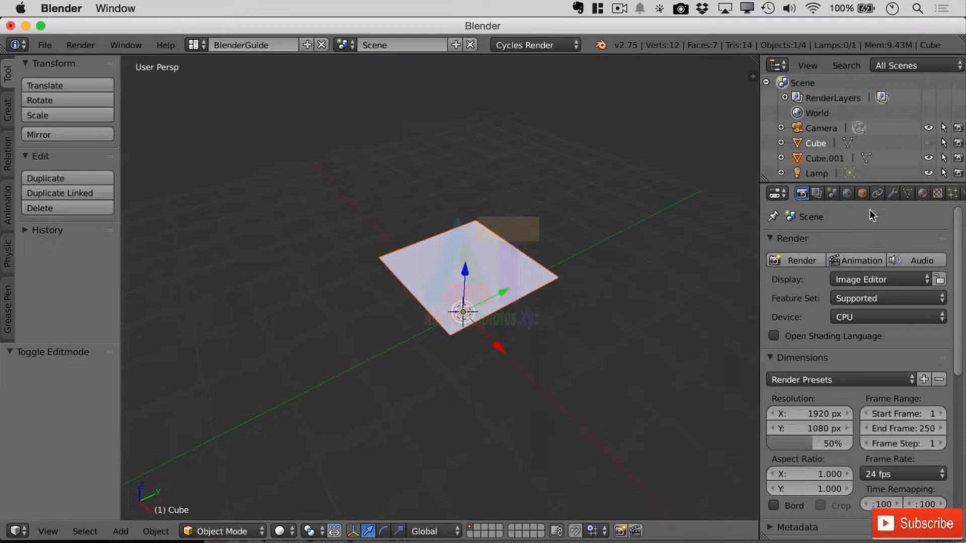
click(928, 143)
click(928, 158)
middle_drag(722, 279, 665, 333)
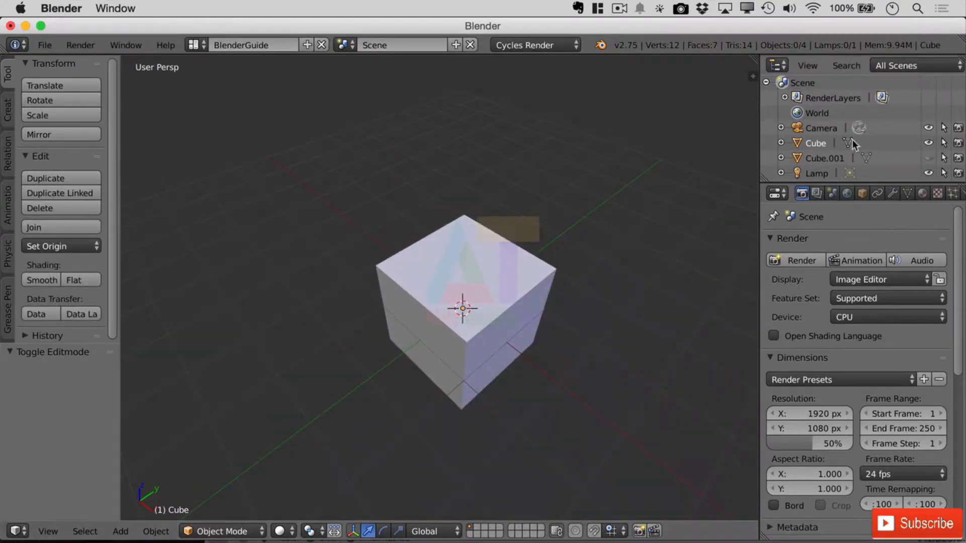
- Check the cube's mesh in Edit Mode and try to edit the hidden Cube.001, returning to Object Mode
right_click(480, 298)
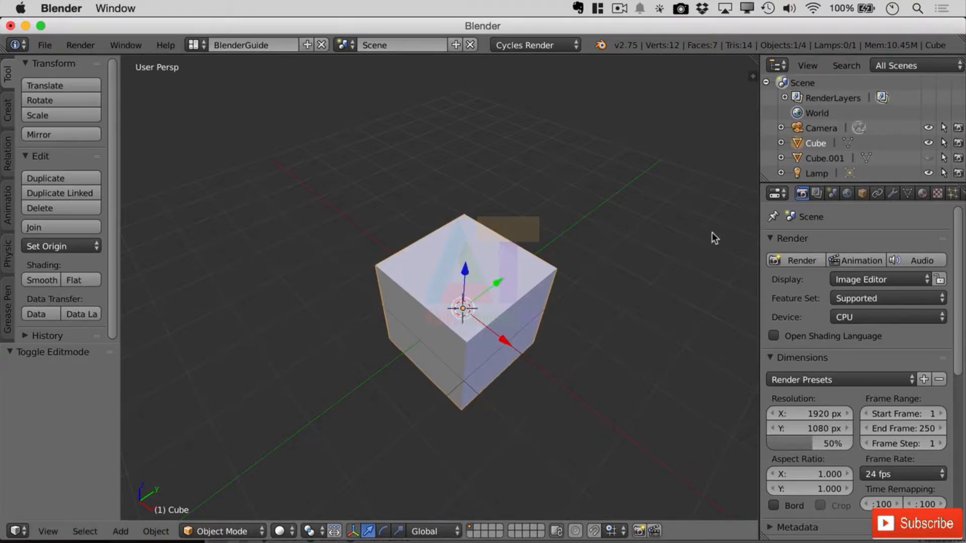
key(Tab)
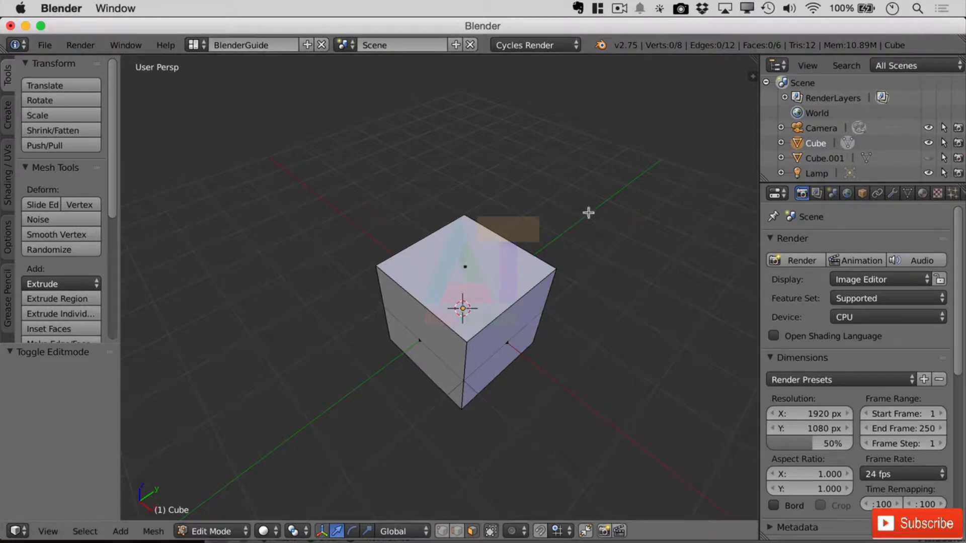
mouse_move(619, 335)
middle_down()
mouse_move(594, 316)
mouse_move(628, 322)
middle_up()
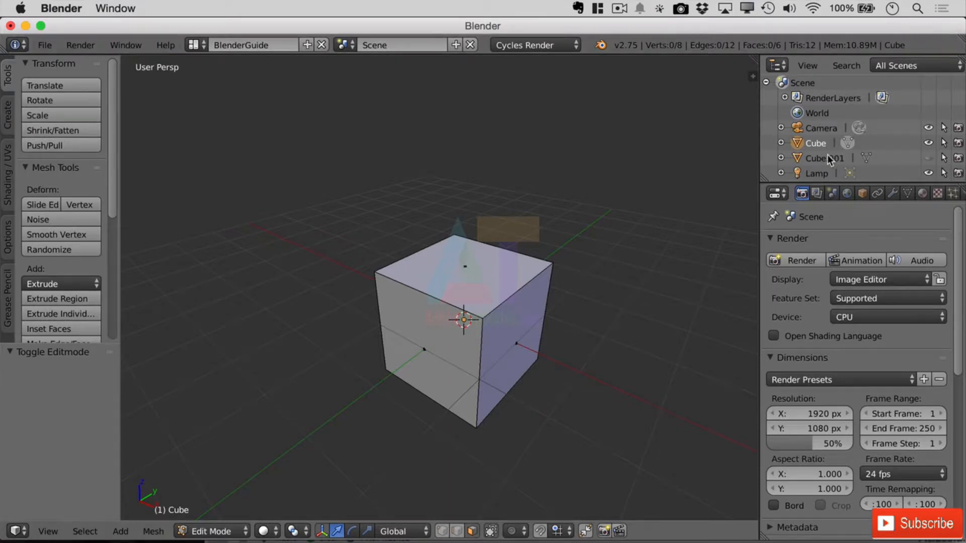
click(864, 159)
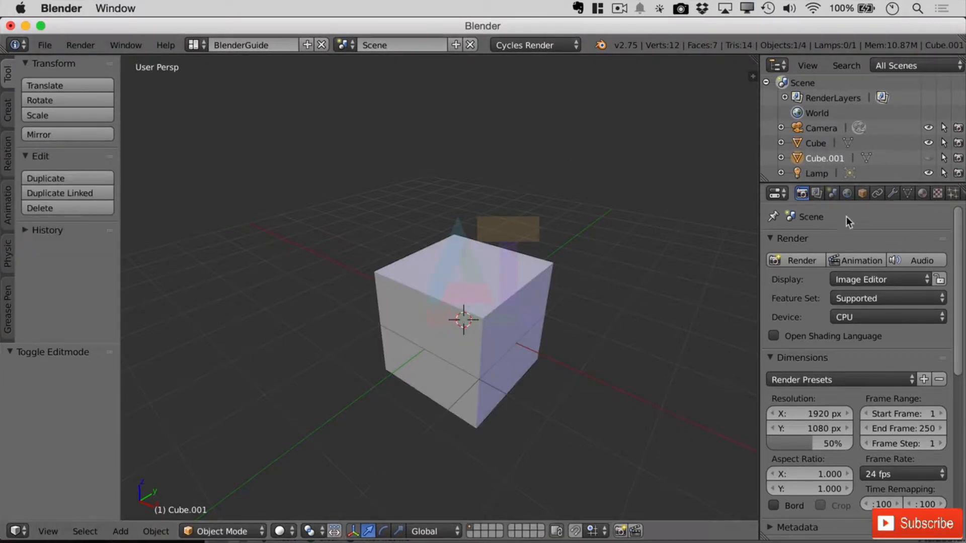
key(Tab)
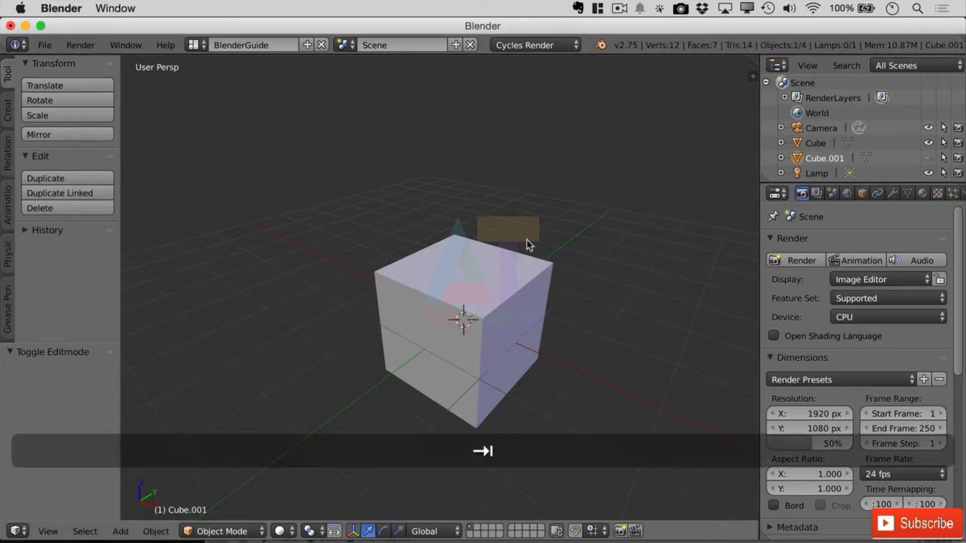
right_click(487, 320)
key(Tab)
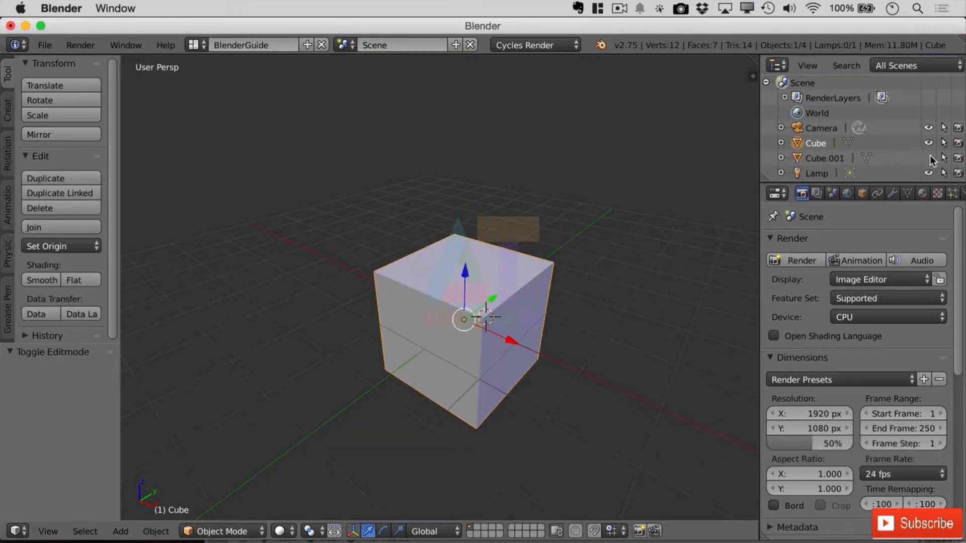
- Show Cube.001 again and select its whole face in Edit Mode
click(928, 158)
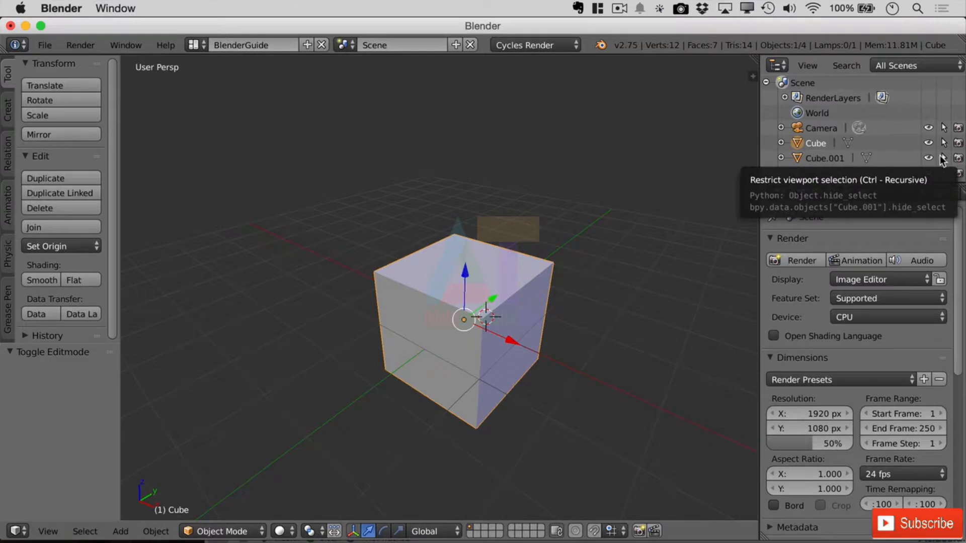
right_click(463, 322)
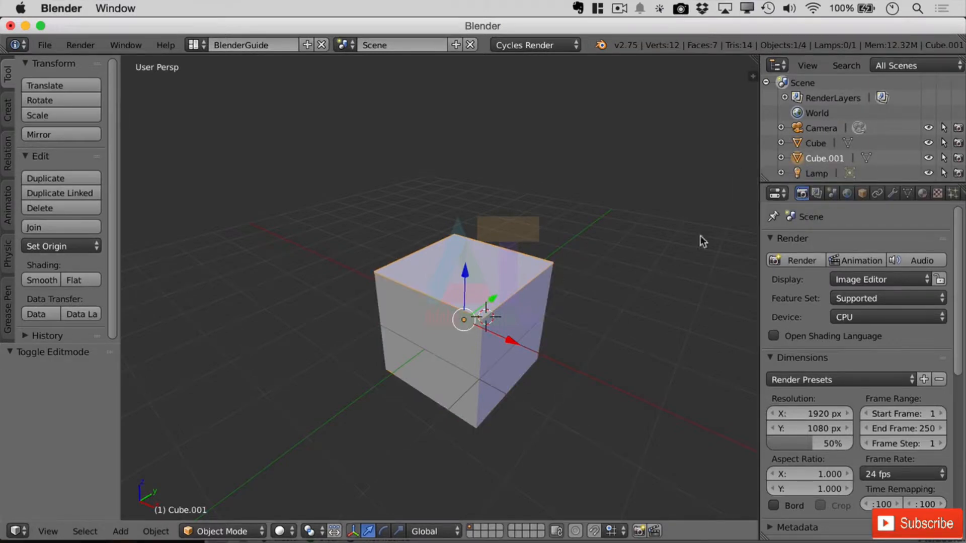
key(Tab)
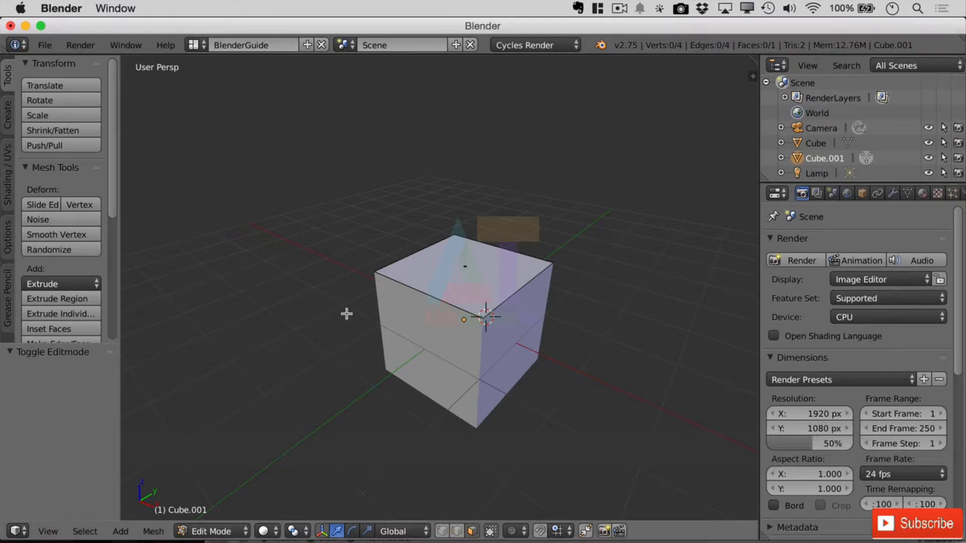
key(a)
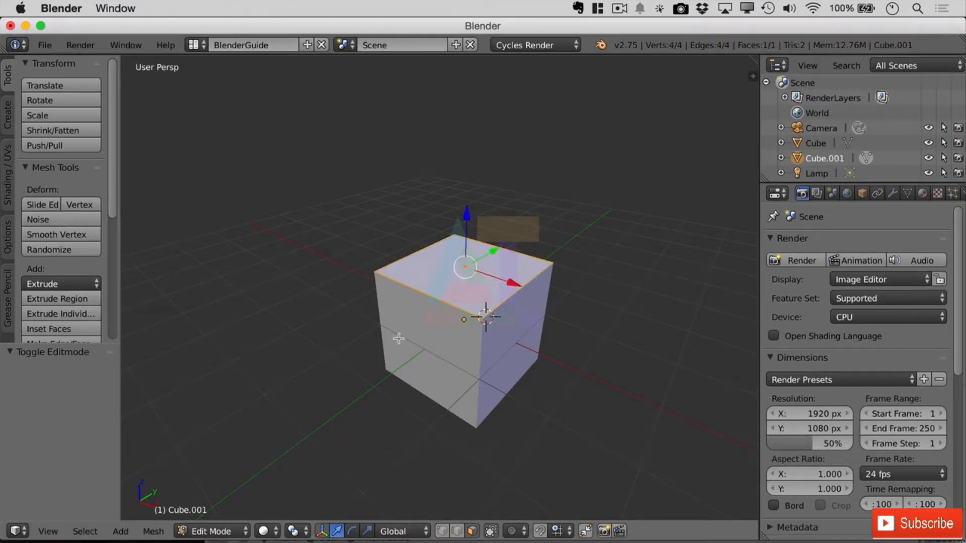
- Extrude the separated face upward, and extrude a side face of the new block about 1.68 units along X
key(e)
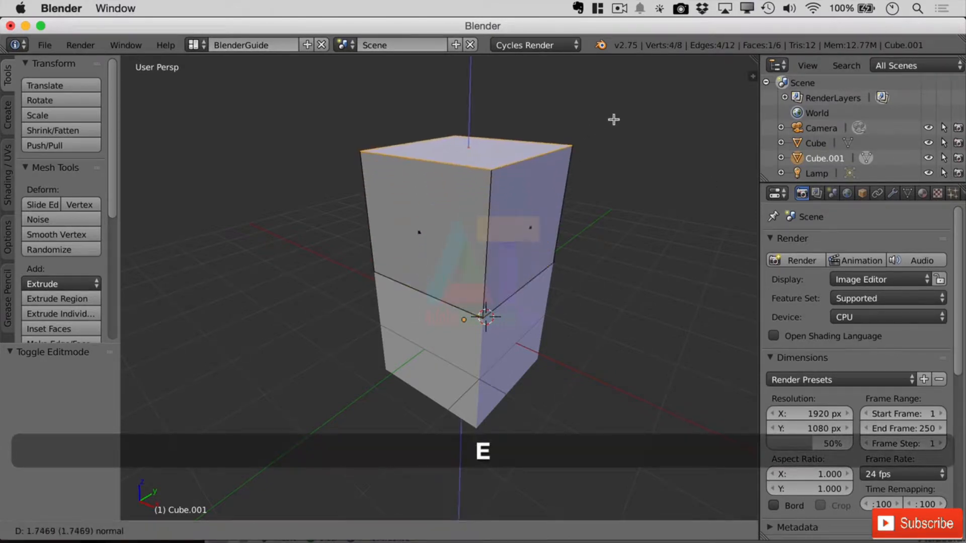
click(613, 139)
right_click(529, 236)
key(e)
click(147, 255)
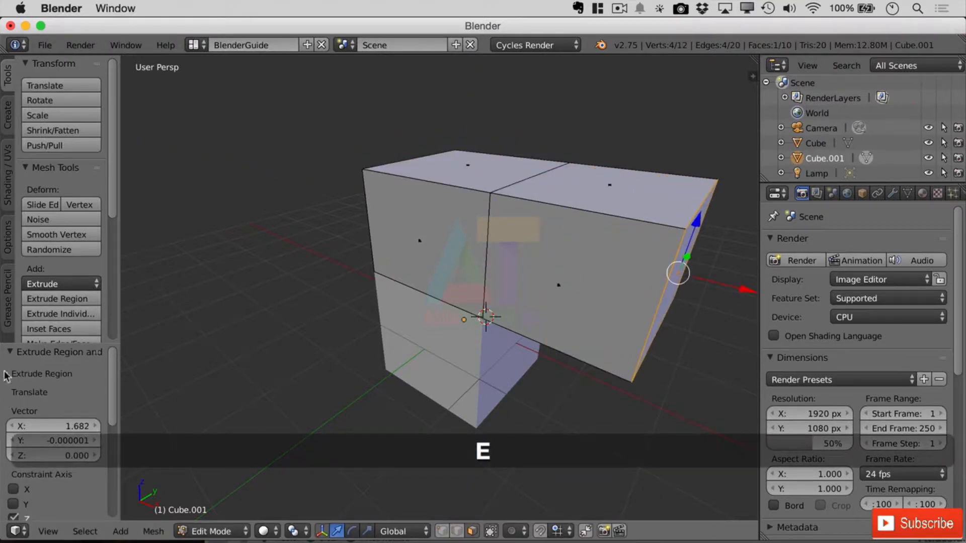
scroll(470, 287, up, 6)
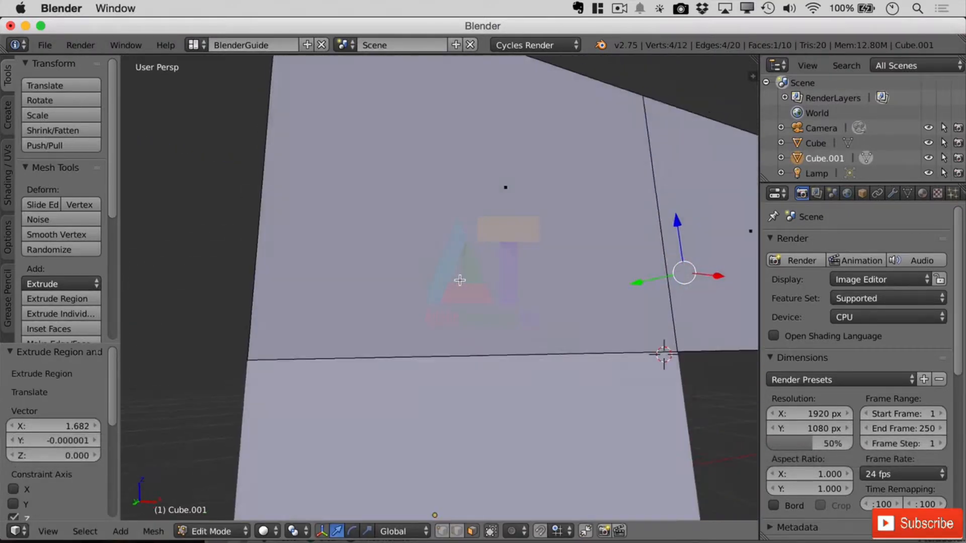
middle_drag(460, 280, 398, 325)
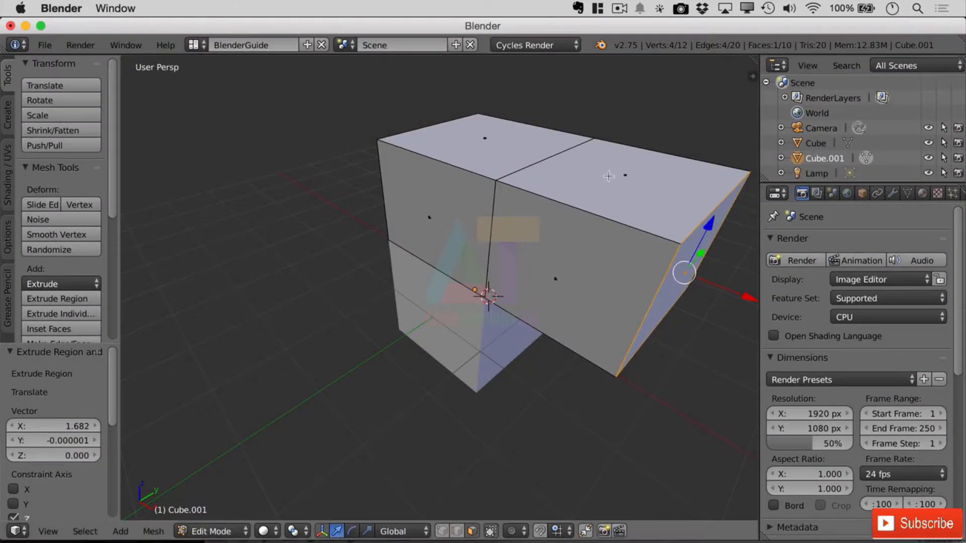
- Reopen the recent file AnimatedLamp.blend without keeping the cube scene
click(44, 44)
mouse_move(106, 96)
click(242, 93)
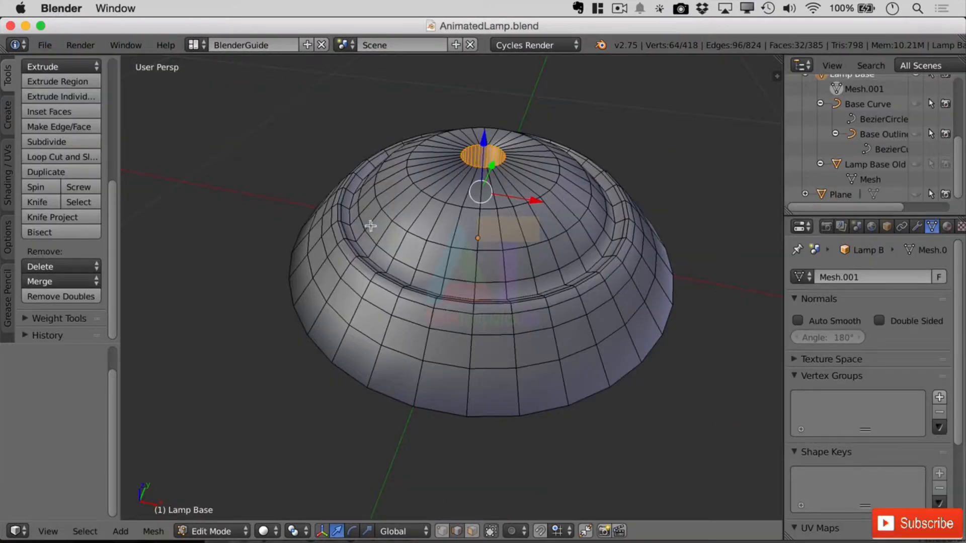
- Deselect the ring of faces around the centre of the lamp base
middle_drag(320, 187, 350, 235)
scroll(565, 166, up, 6)
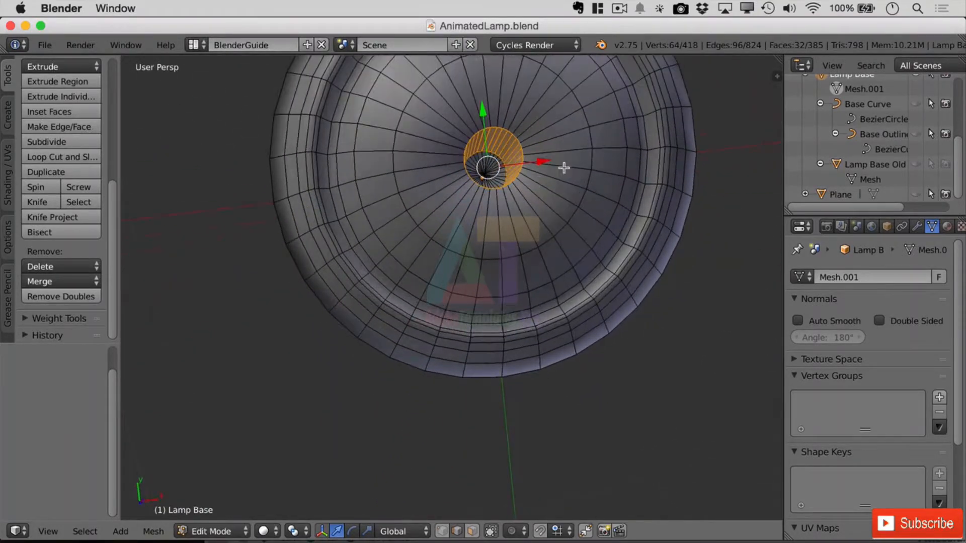
shift+middle_drag(582, 145, 479, 191)
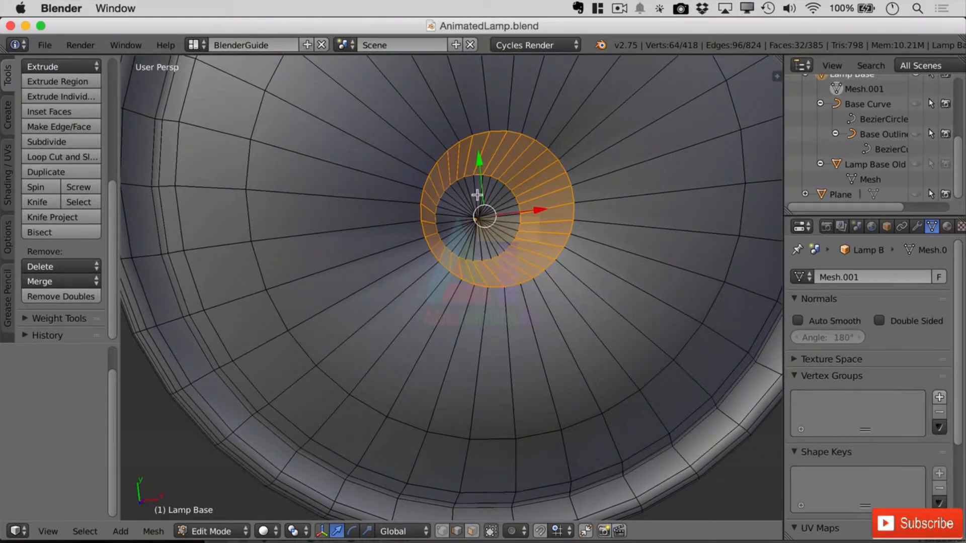
key(c)
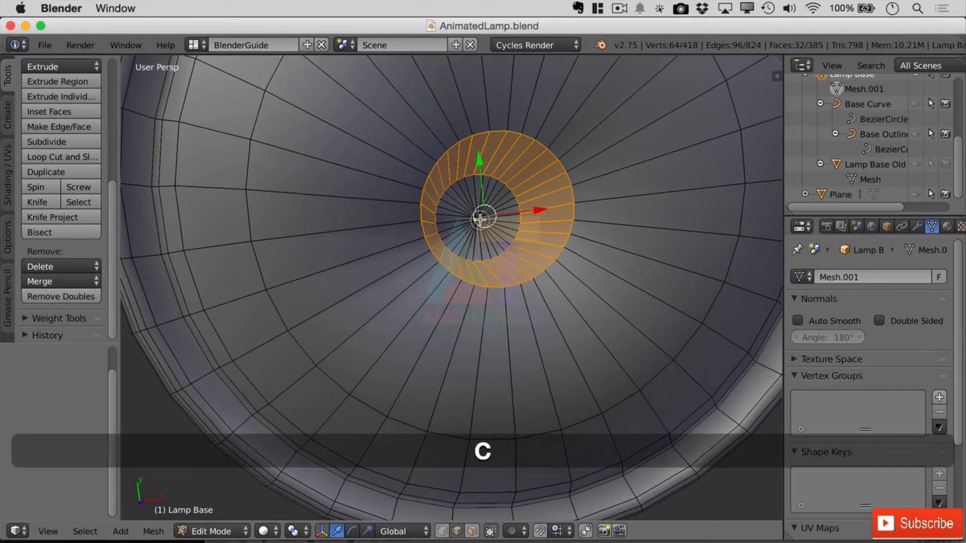
key(Escape)
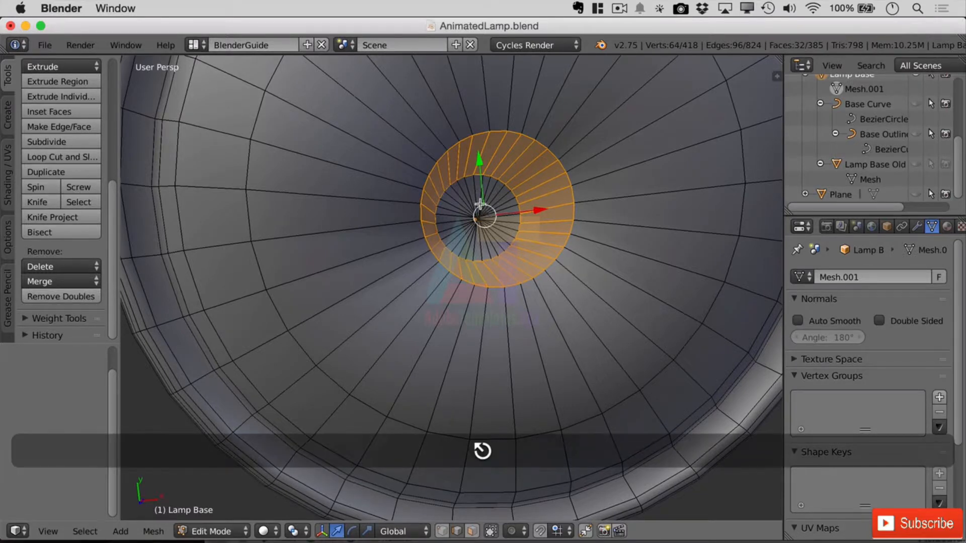
key(a)
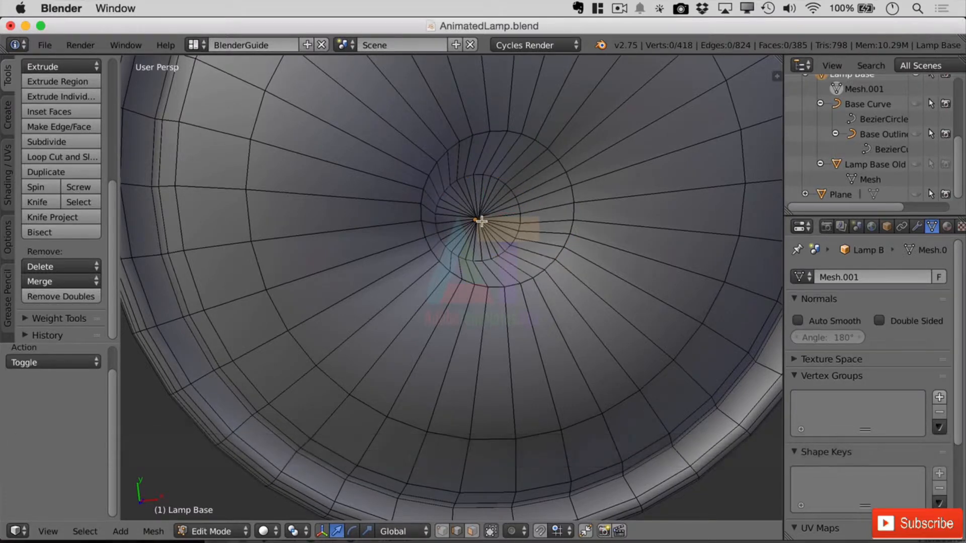
key(c)
click(481, 219)
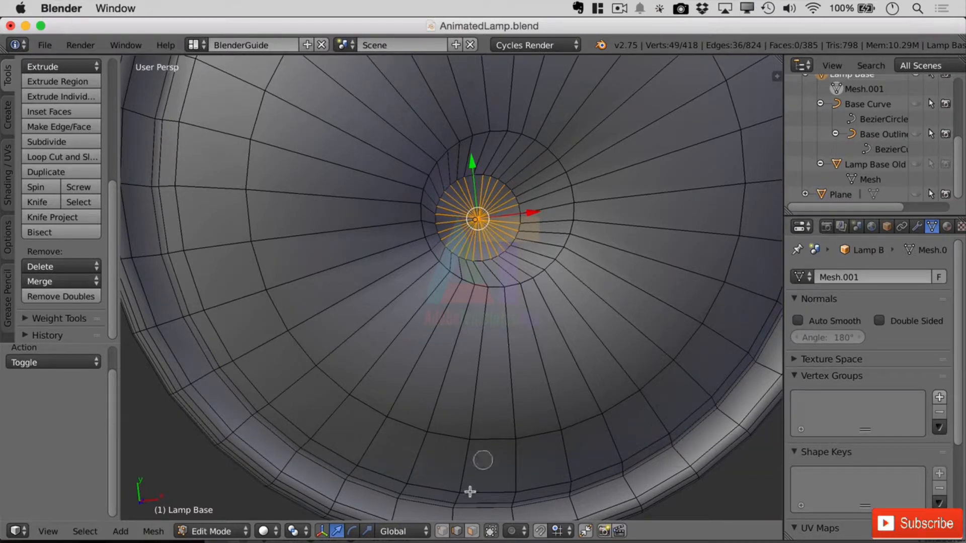
click(475, 531)
key(Escape)
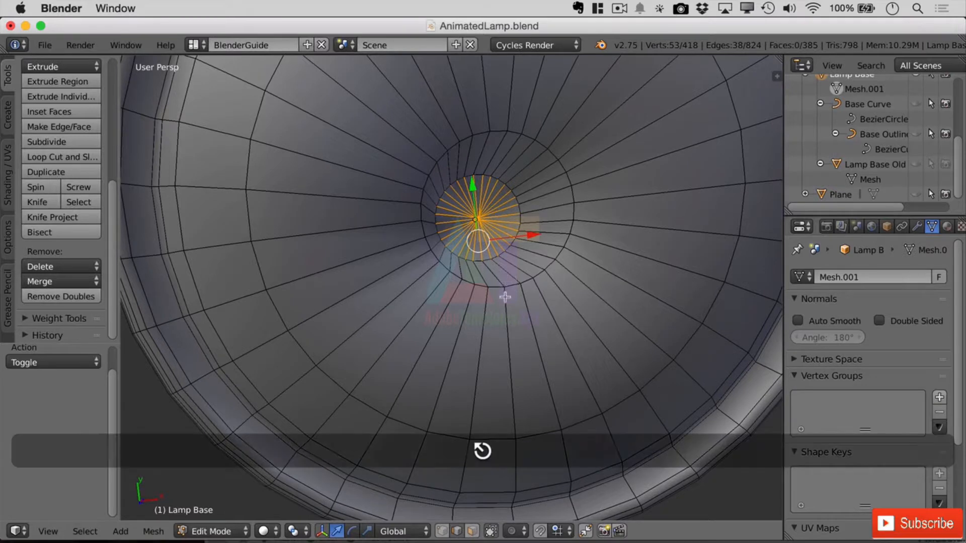
key(a)
key(a)
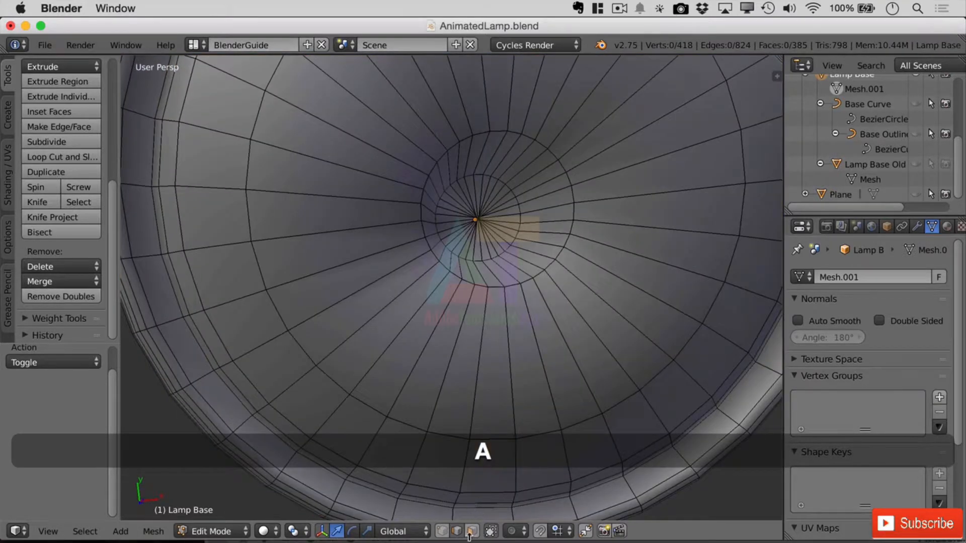
- Switch to face selection and circle-select the innermost ring of triangular faces at the centre of the lamp base
click(472, 532)
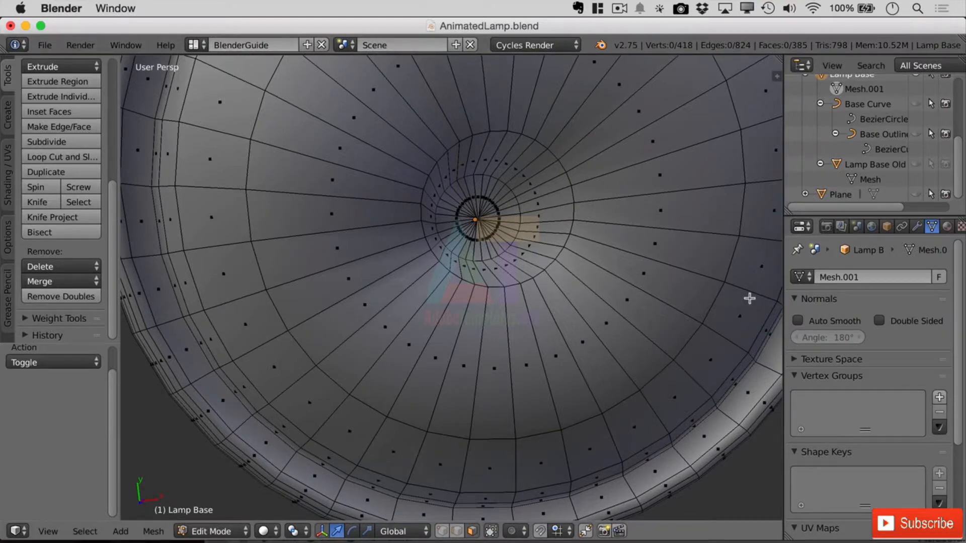
key(c)
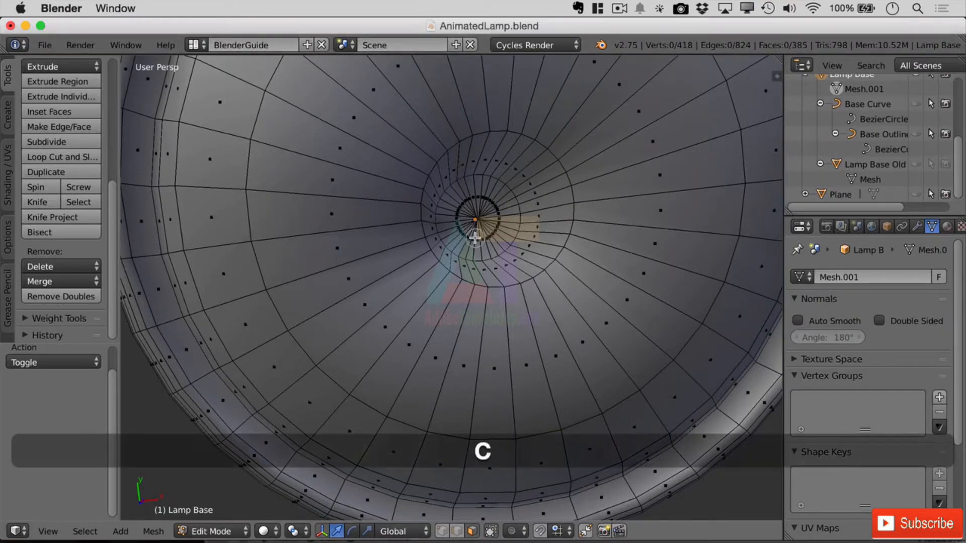
mouse_move(474, 238)
mouse_down()
mouse_move(478, 201)
mouse_move(456, 216)
mouse_move(463, 247)
mouse_move(473, 234)
mouse_up()
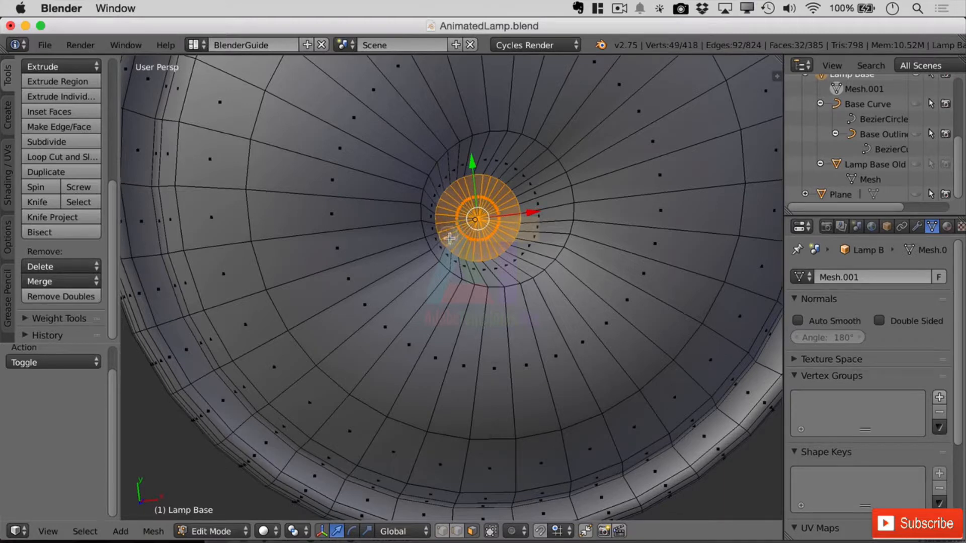
- Duplicate the selected centre faces in place and separate the copy into its own object by selection
key(shift+d)
key(shift+d)
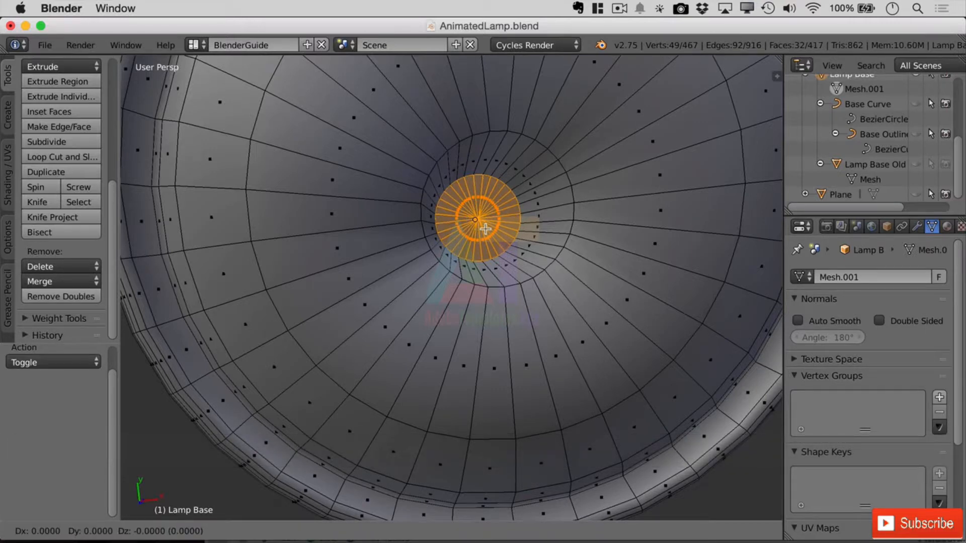
key(Return)
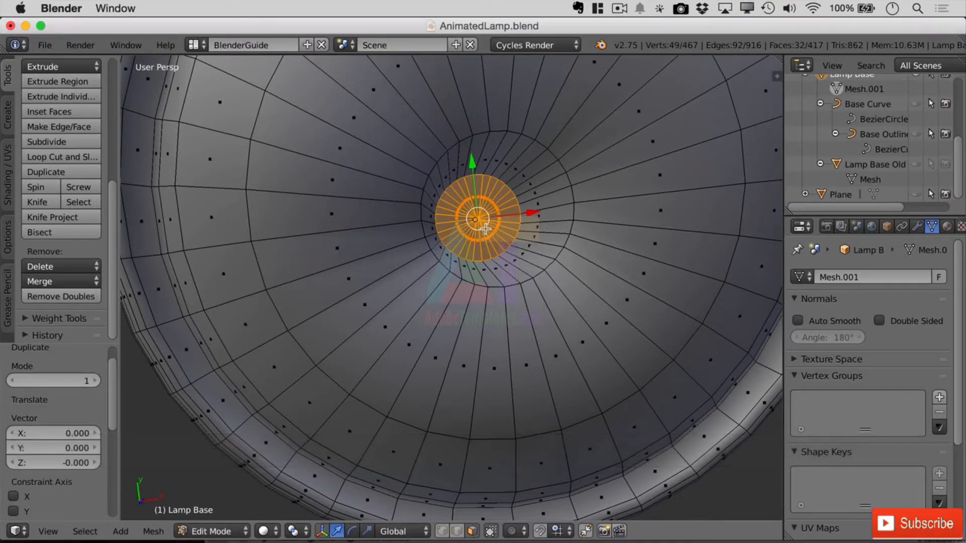
key(p)
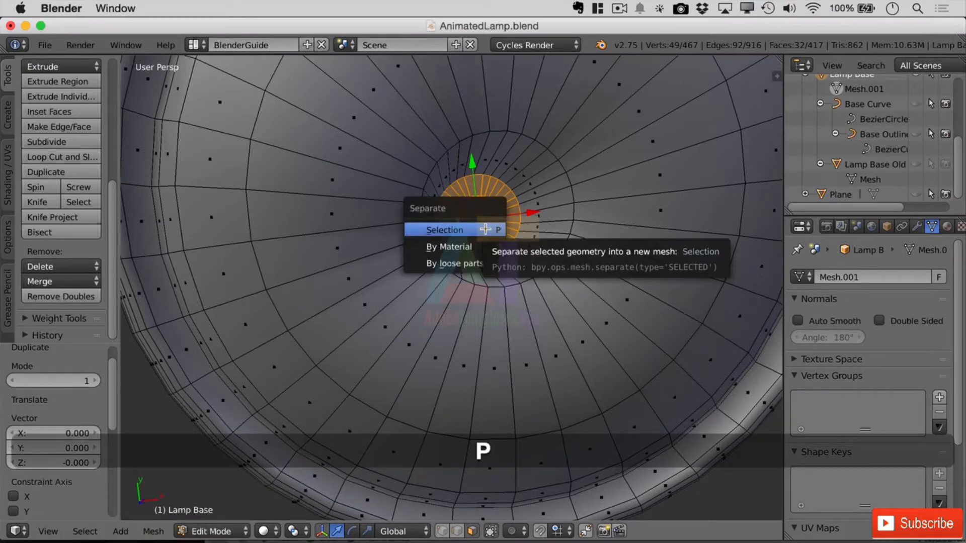
key(Return)
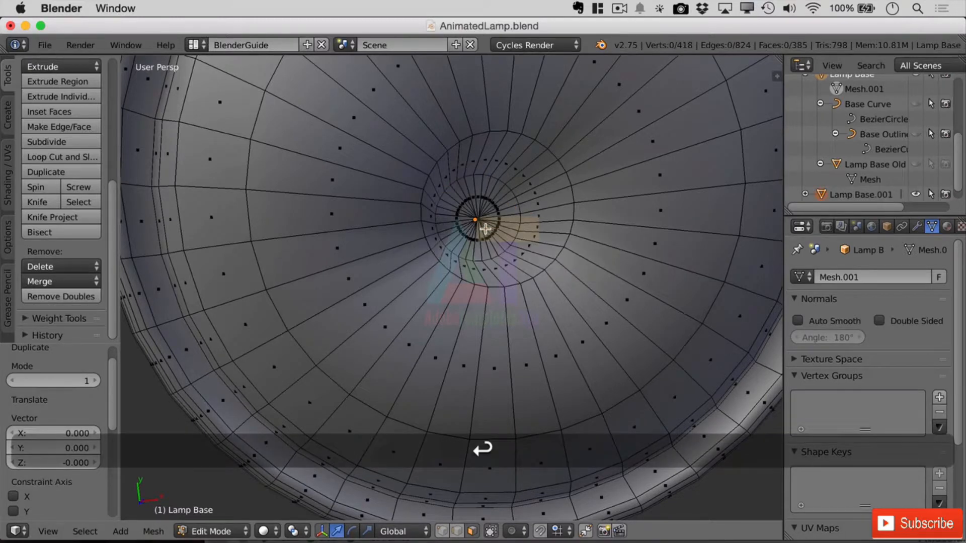
- Select the separated object Lamp Base.001 and rename it Stem
click(840, 199)
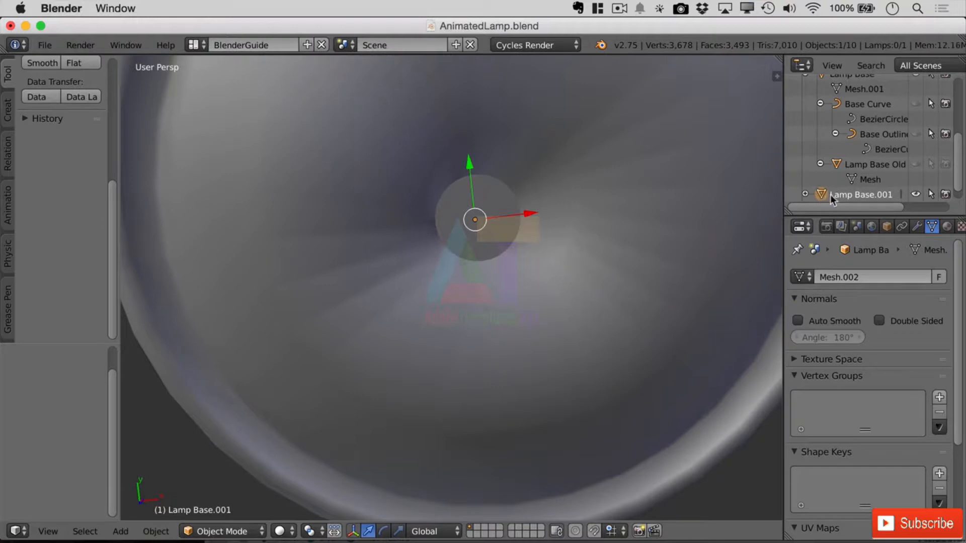
double_click(854, 199)
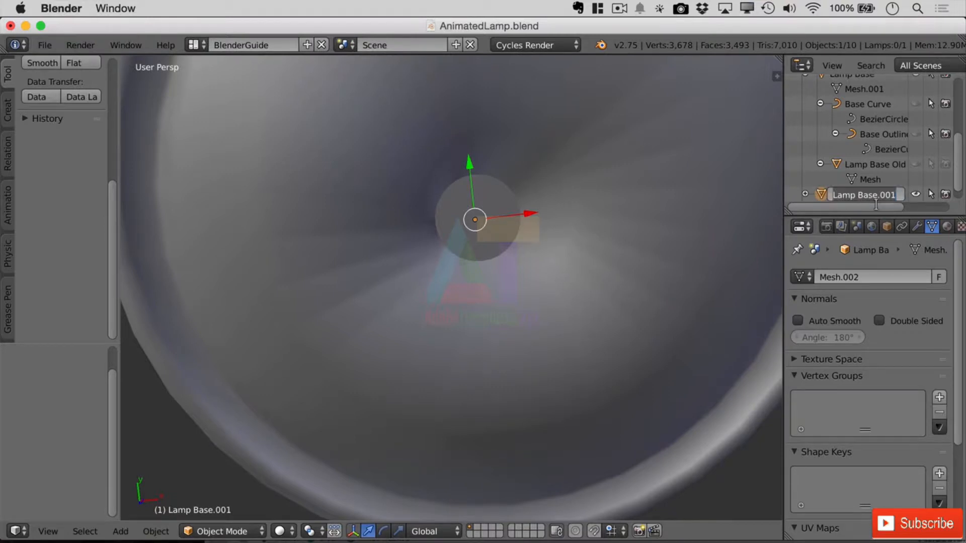
text(Stem)
key(Return)
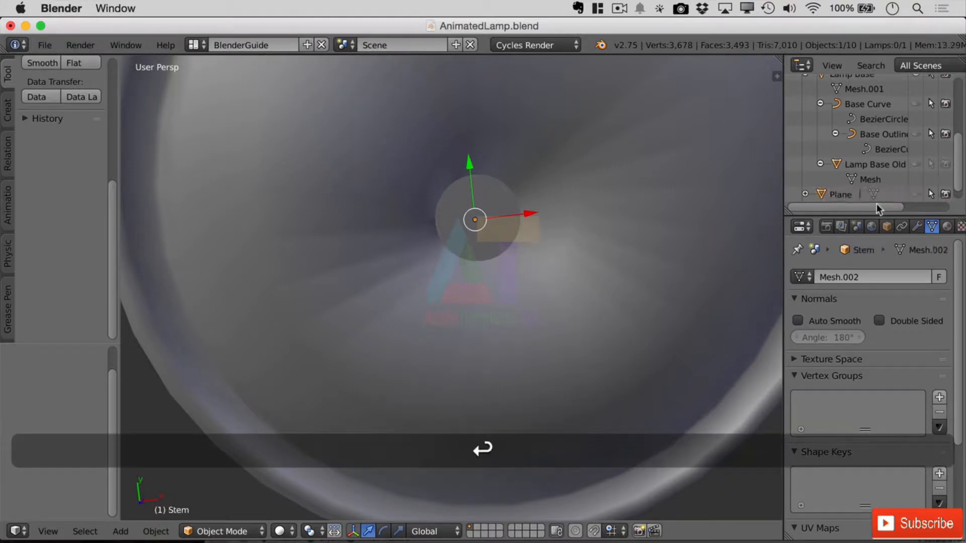
- Extrude all faces of the Stem upward about 0.35 units along Z in Edit Mode
key(Tab)
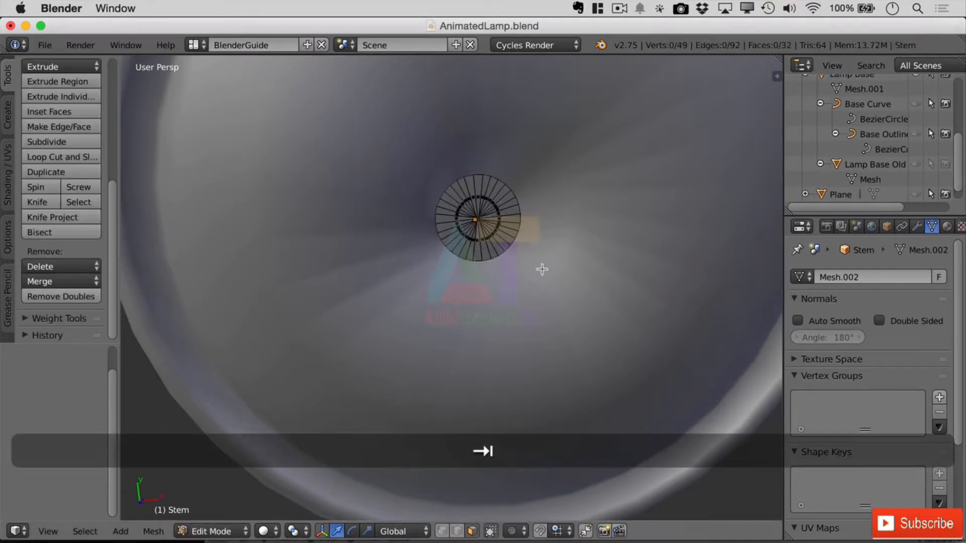
middle_drag(542, 269, 568, 286)
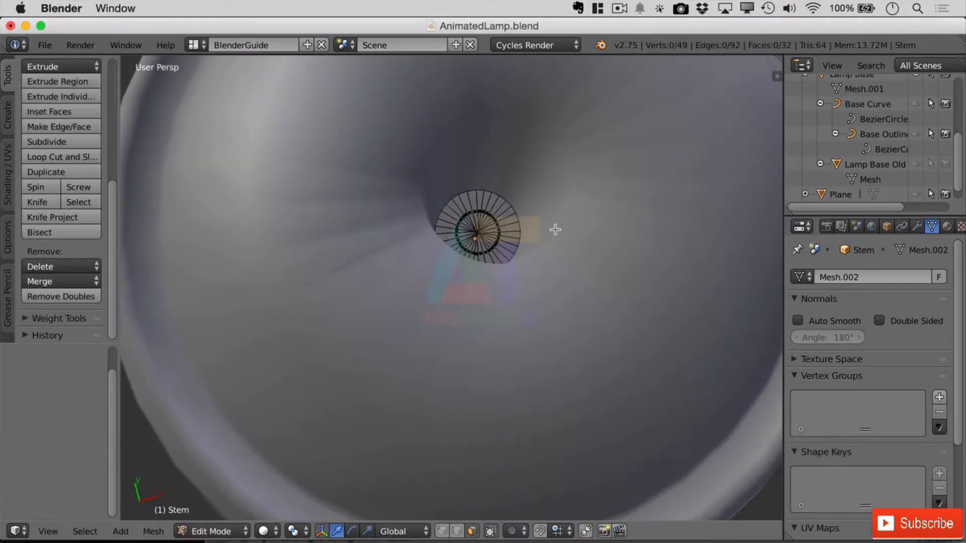
key(a)
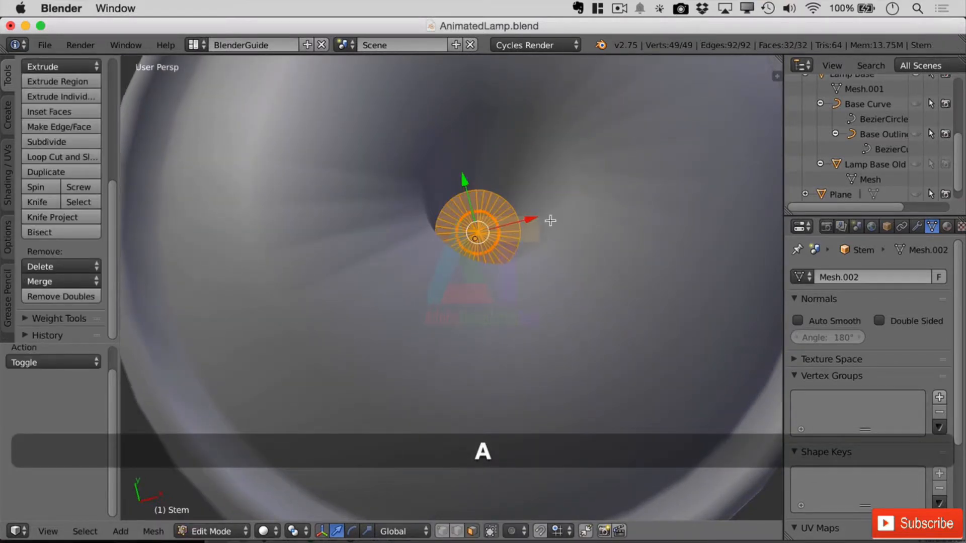
key(e)
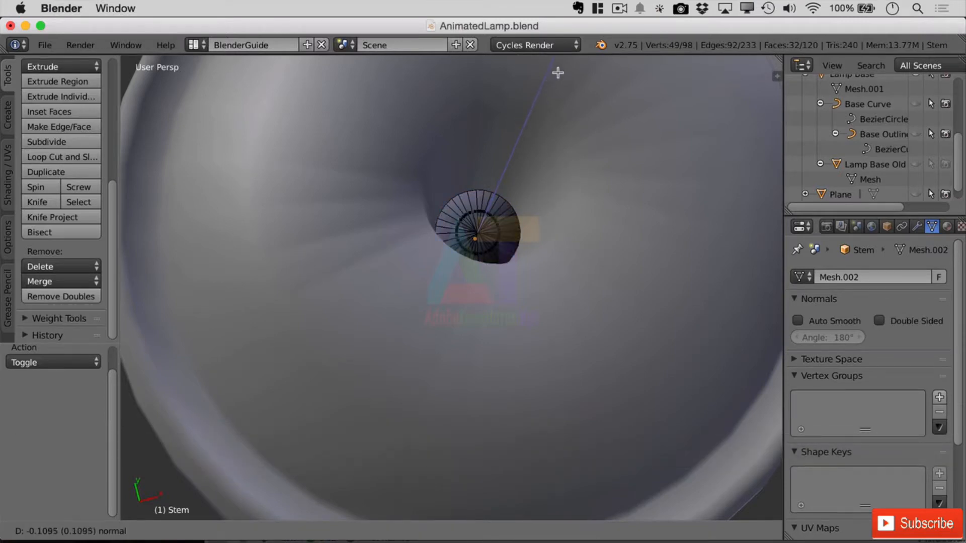
key(z)
key(Escape)
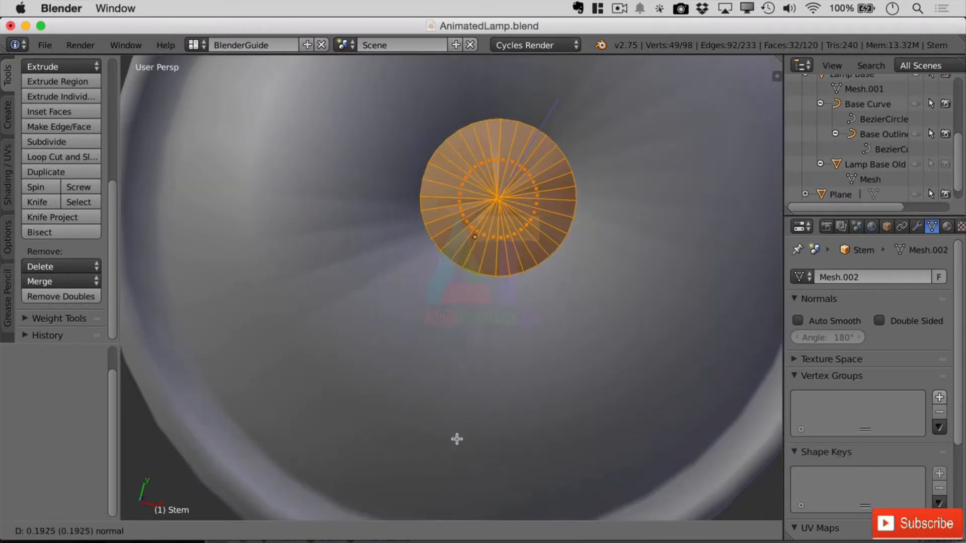
click(504, 421)
middle_drag(633, 410, 652, 327)
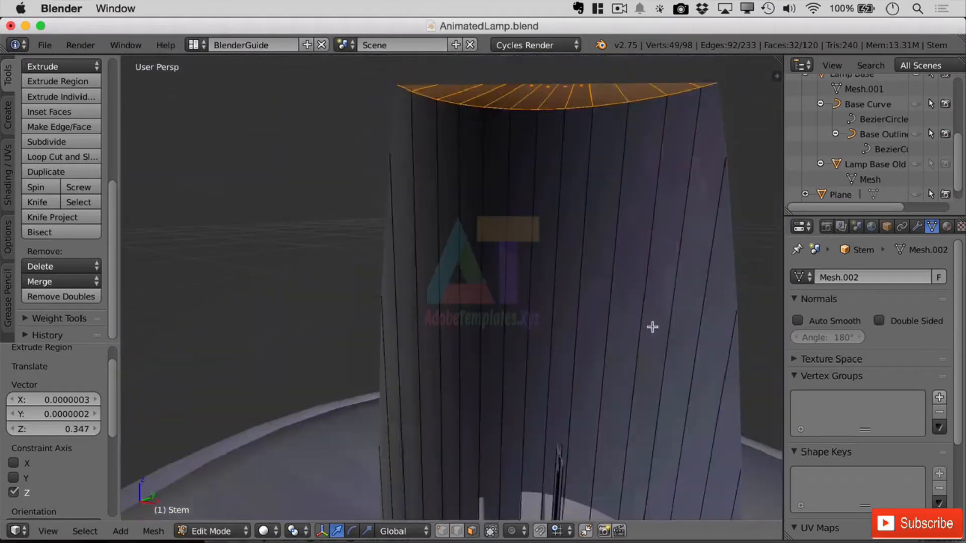
scroll(593, 382, down, 11)
scroll(580, 383, up, 5)
middle_drag(618, 263, 655, 284)
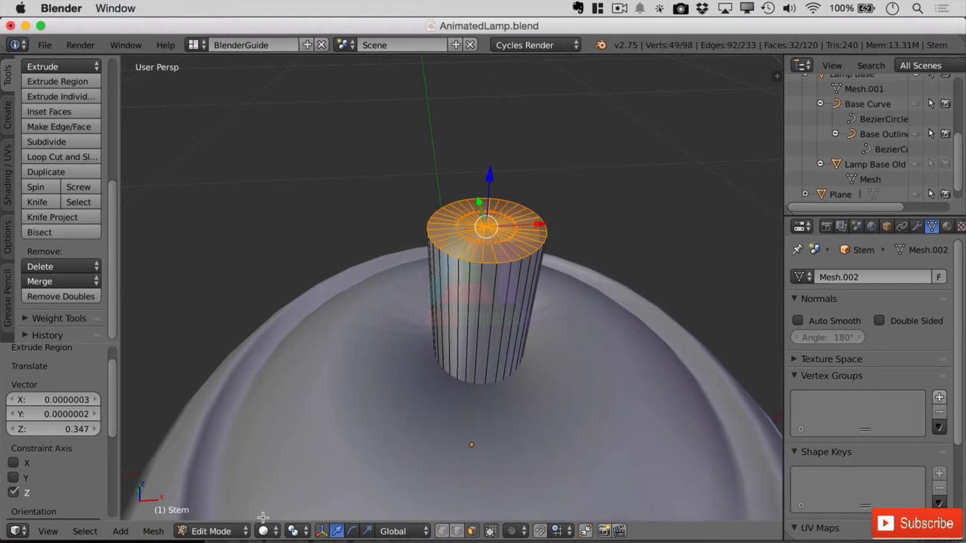
- In Object Mode, set a render border around the joint of stem and base, and switch the viewport to Rendered shading
key(ctrl+b)
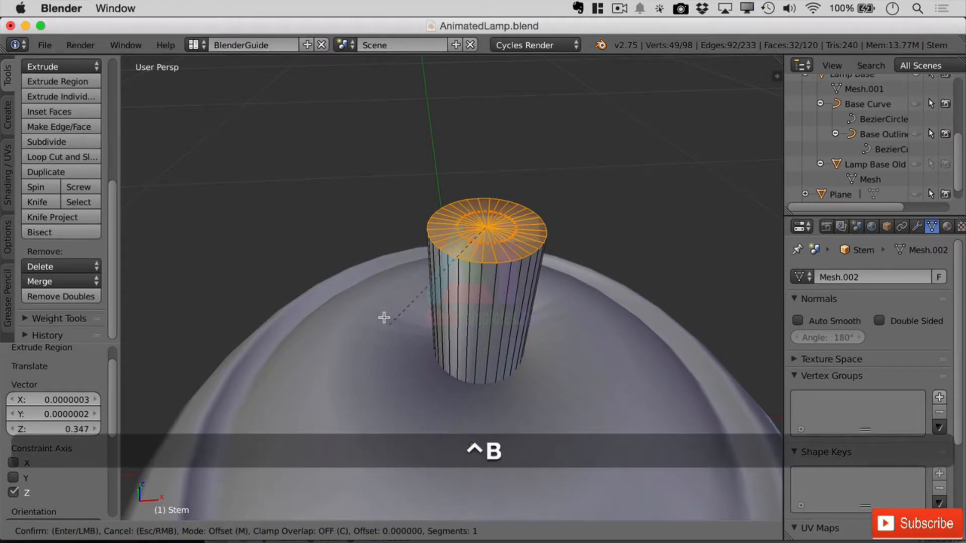
click(416, 350)
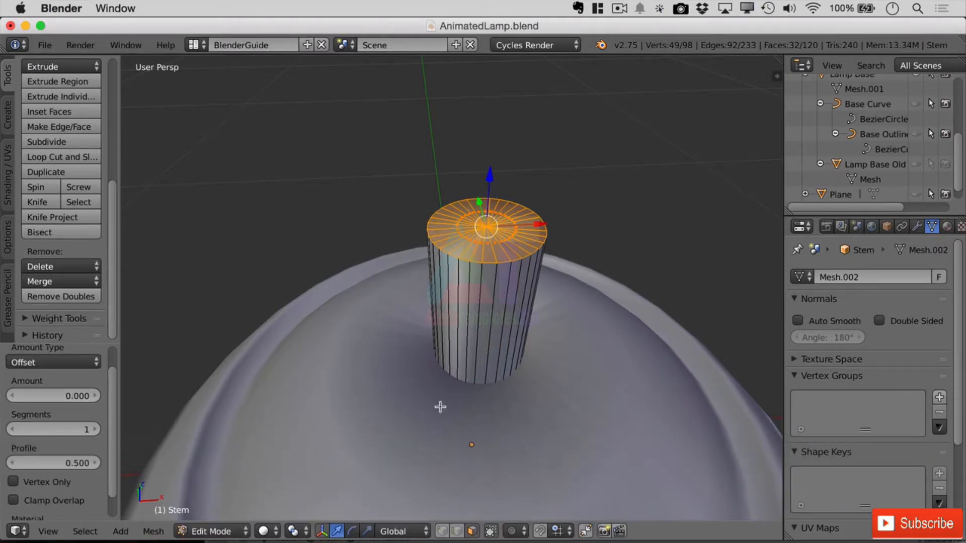
key(Tab)
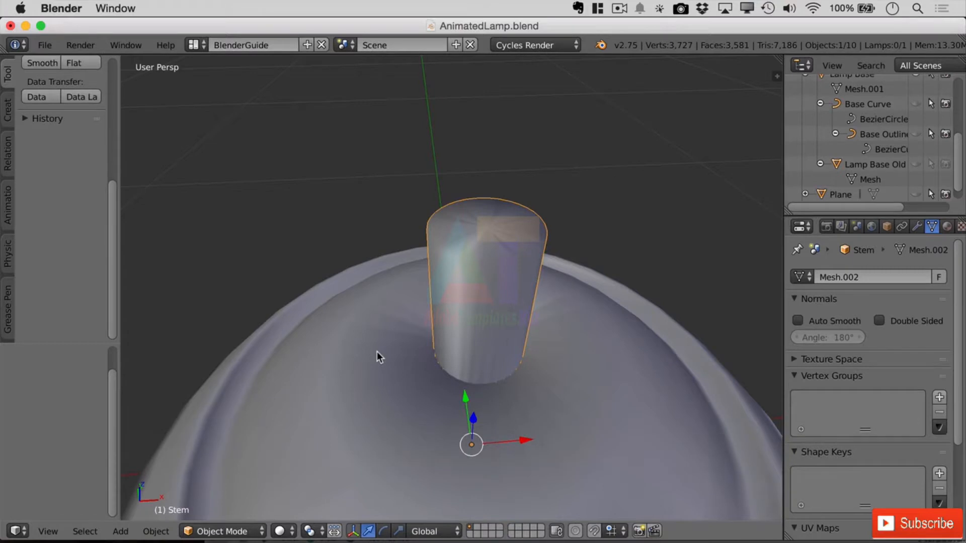
key(ctrl+b)
drag(341, 254, 630, 424)
click(281, 531)
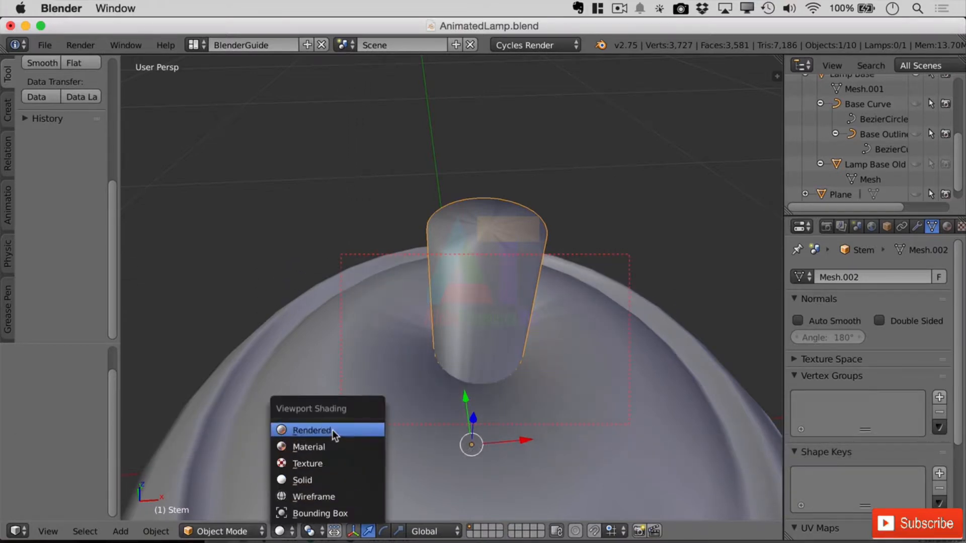
click(312, 430)
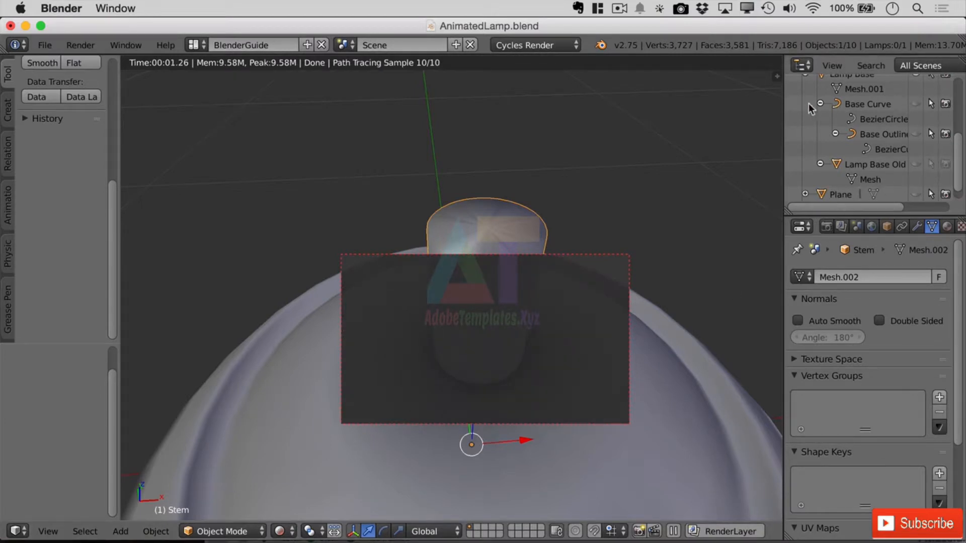
- Make the Backdrop, Lamp and Plane objects visible, and collapse the Lamp Base hierarchy
scroll(949, 148, up, 7)
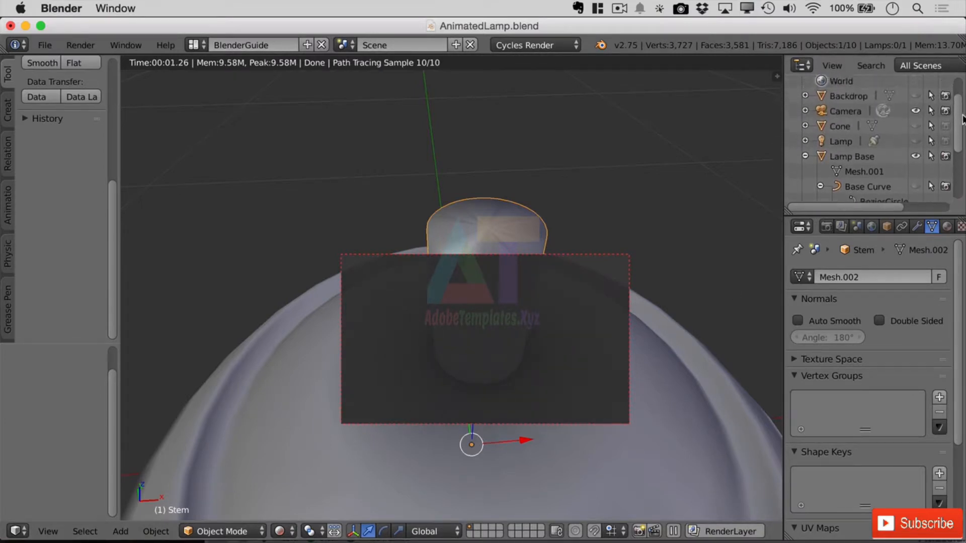
scroll(921, 120, up, 1)
click(916, 128)
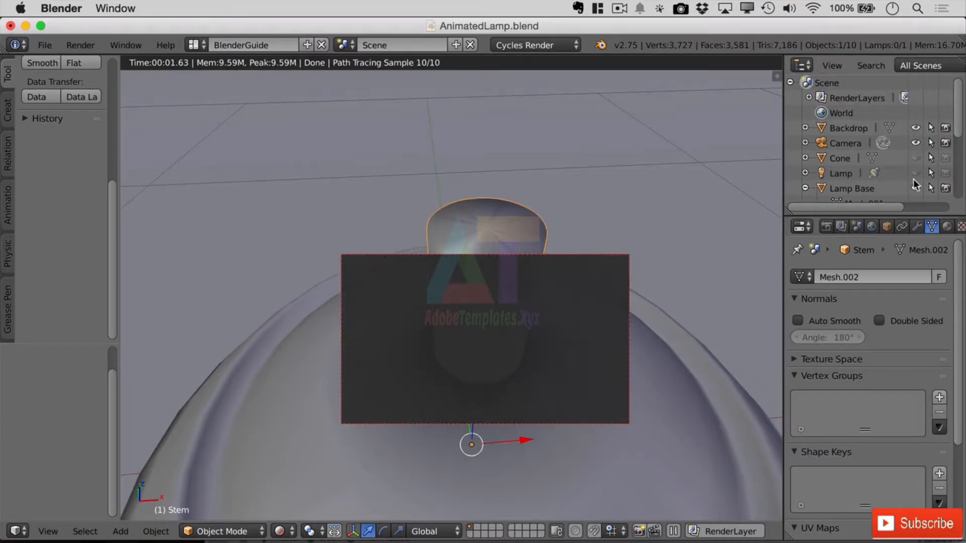
click(914, 173)
scroll(960, 120, down, 1)
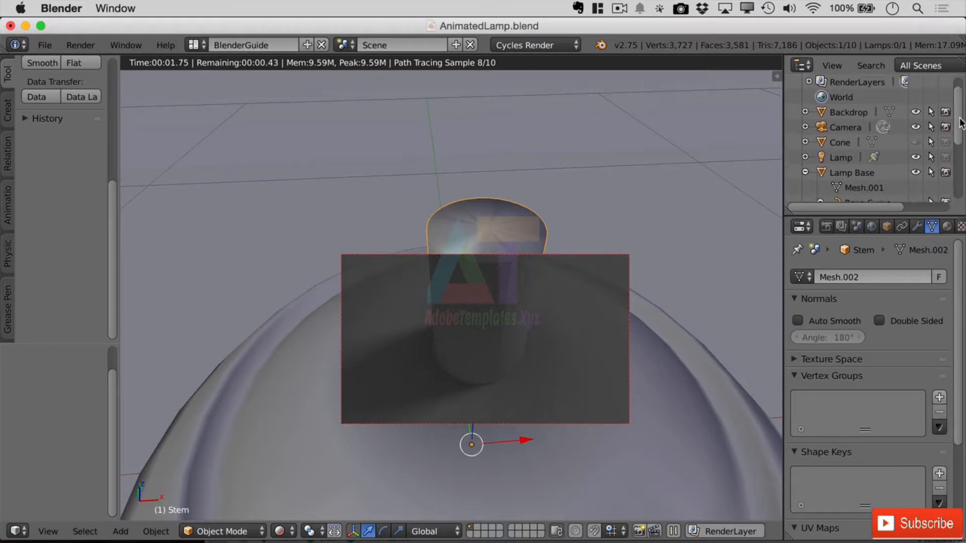
scroll(905, 139, down, 3)
click(805, 113)
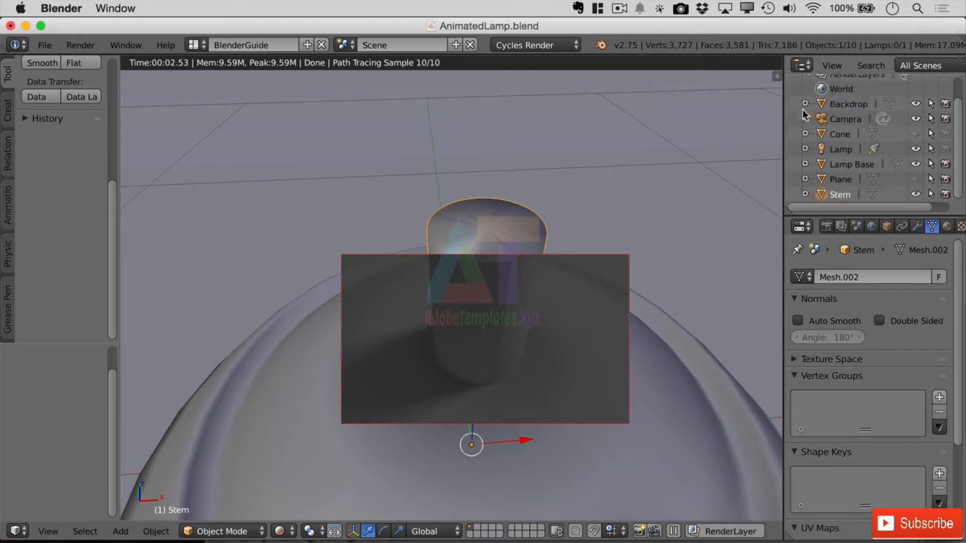
click(915, 180)
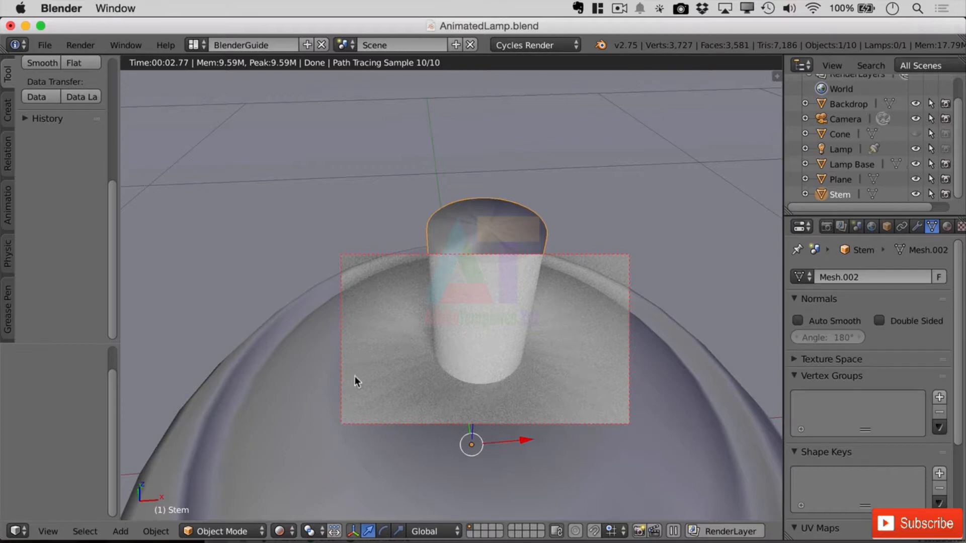
- Bring the joint of stem and base into the render border and put the Stem in Edit Mode
scroll(541, 391, up, 3)
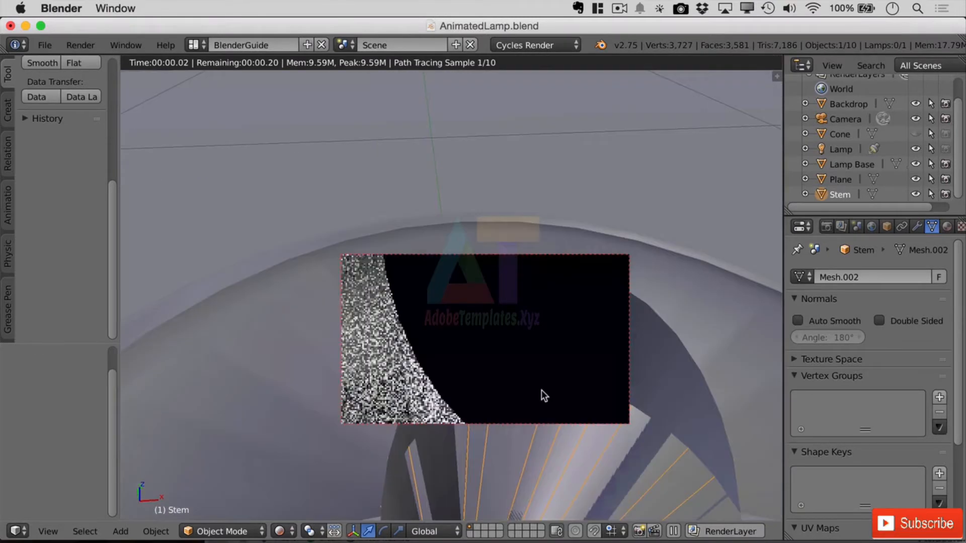
shift+middle_drag(735, 415, 542, 320)
scroll(542, 319, down, 3)
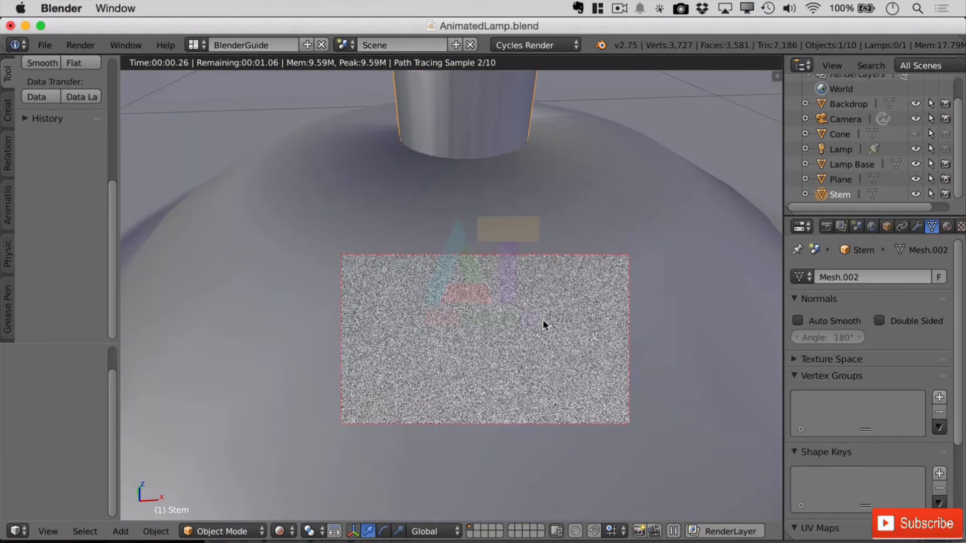
shift+middle_drag(623, 156, 631, 234)
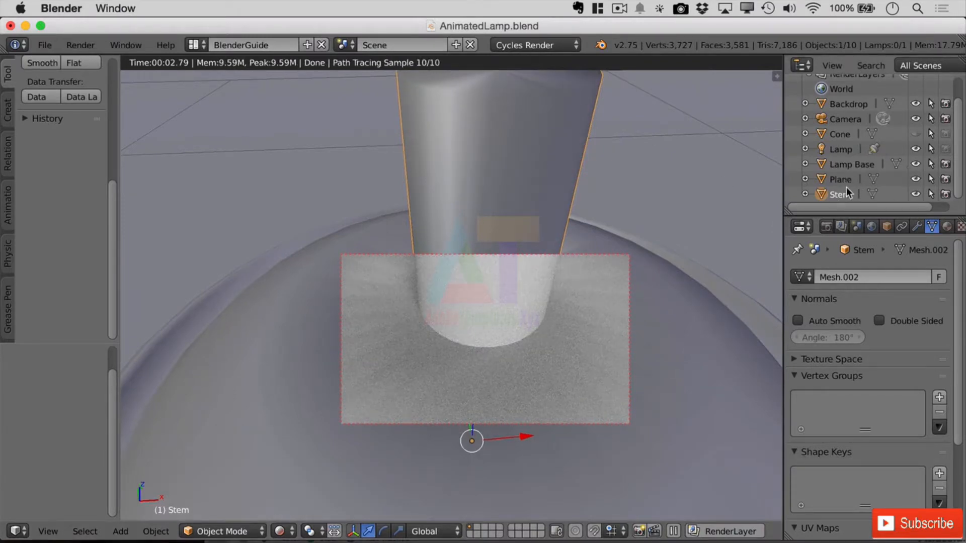
key(Tab)
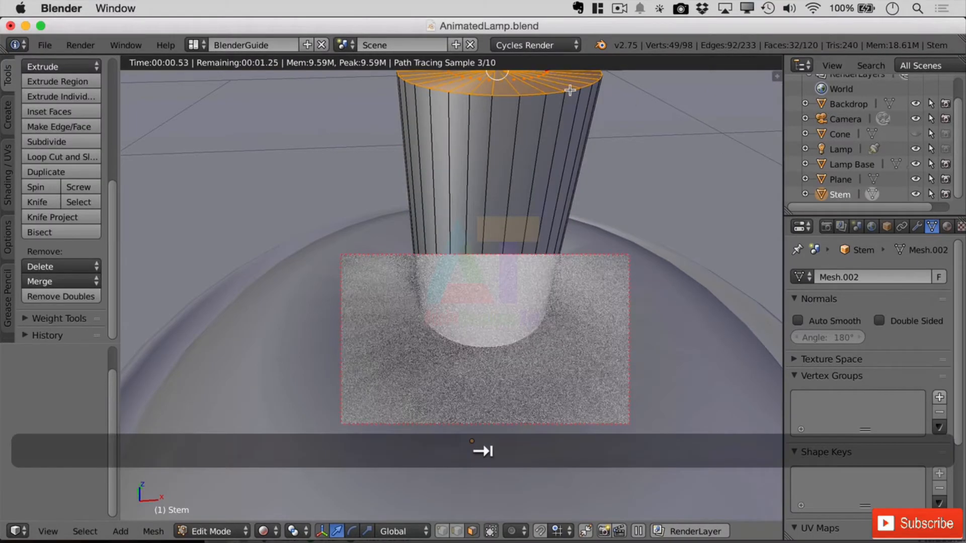
- Try scaling the Stem's selected faces down to about 0.517, and undo the scaling
key(s)
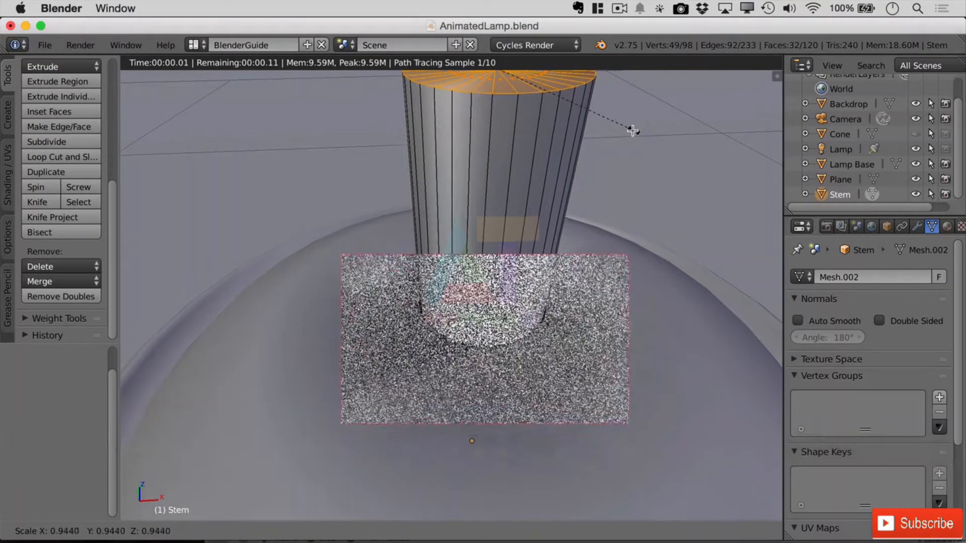
click(560, 120)
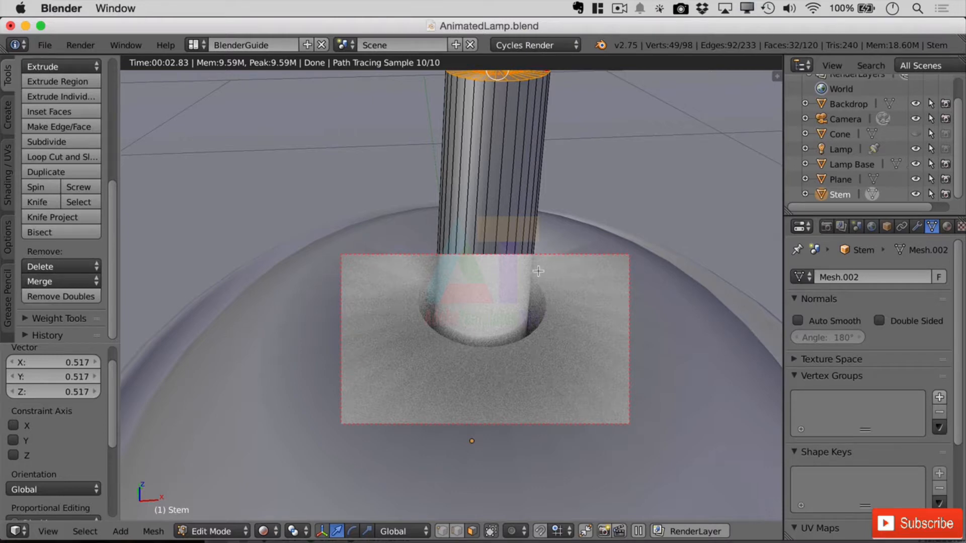
key(super+z)
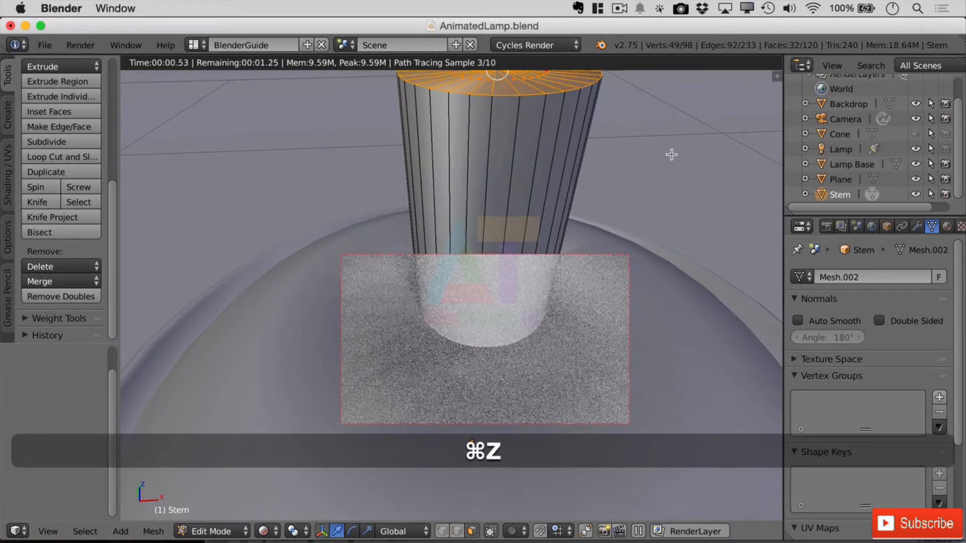
- Scale the Stem's selected faces uniformly to 0.97
key(s)
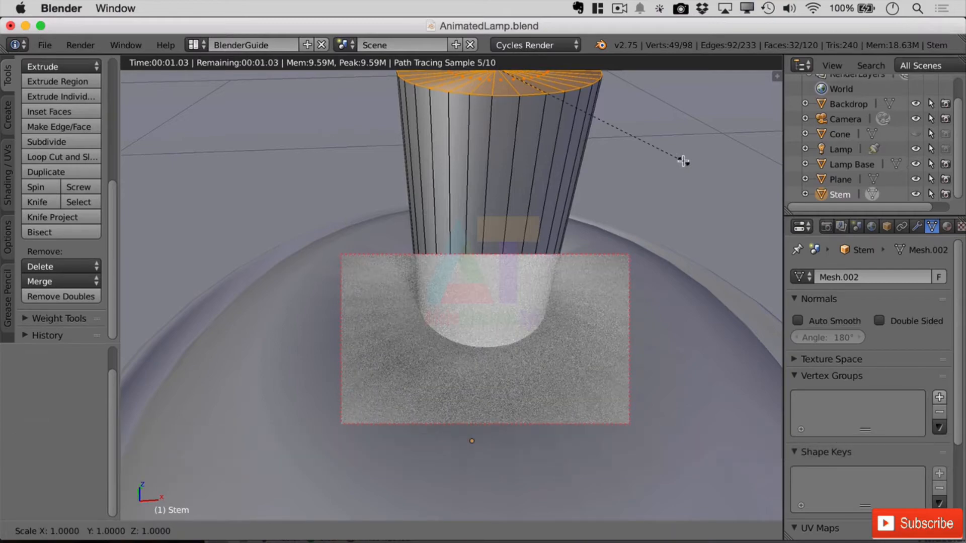
text(.)
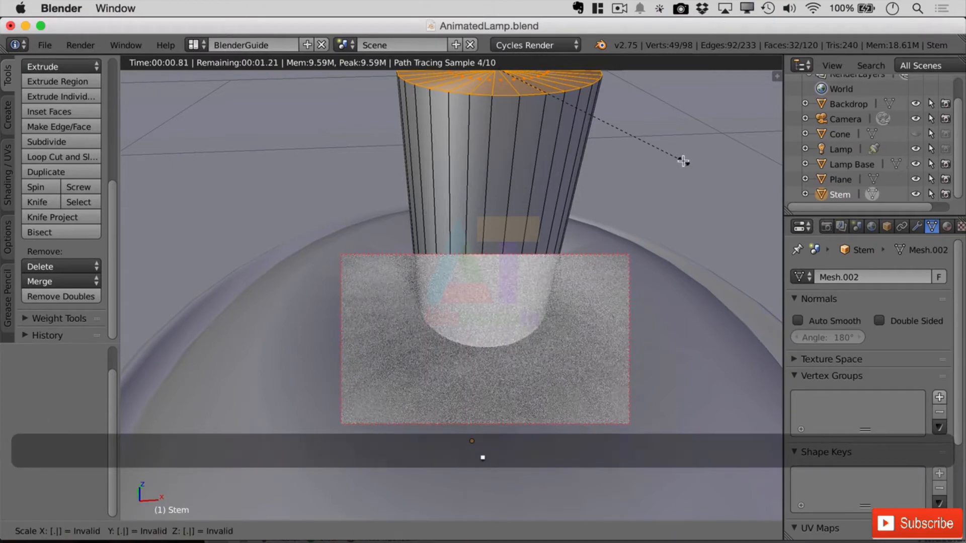
text(97)
key(Return)
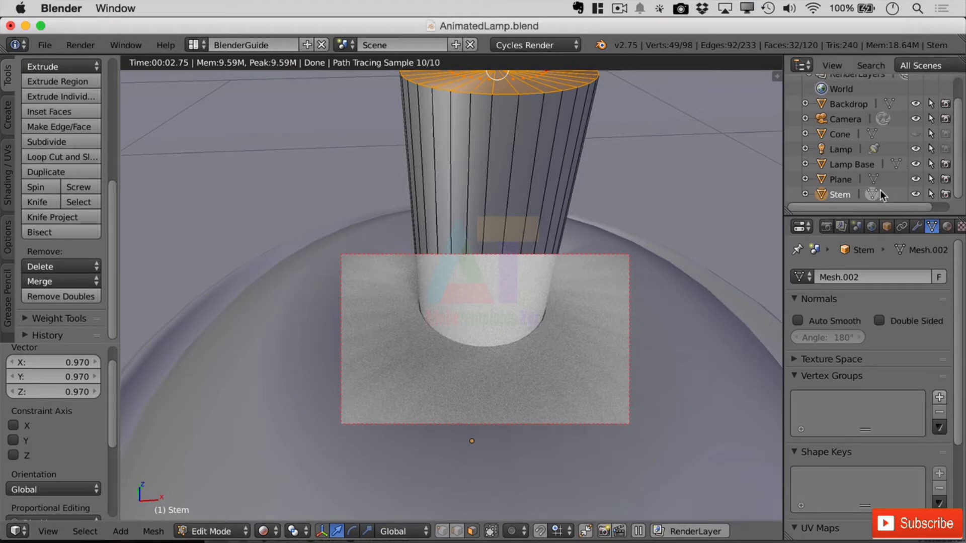
- Select the Lamp Base, put it in Edit Mode and switch the viewport to Solid shading
click(850, 164)
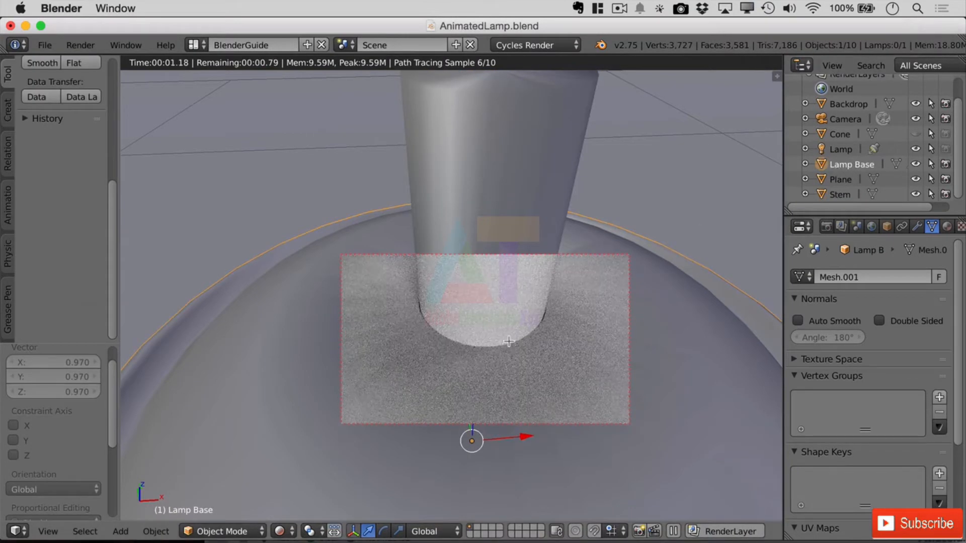
key(Tab)
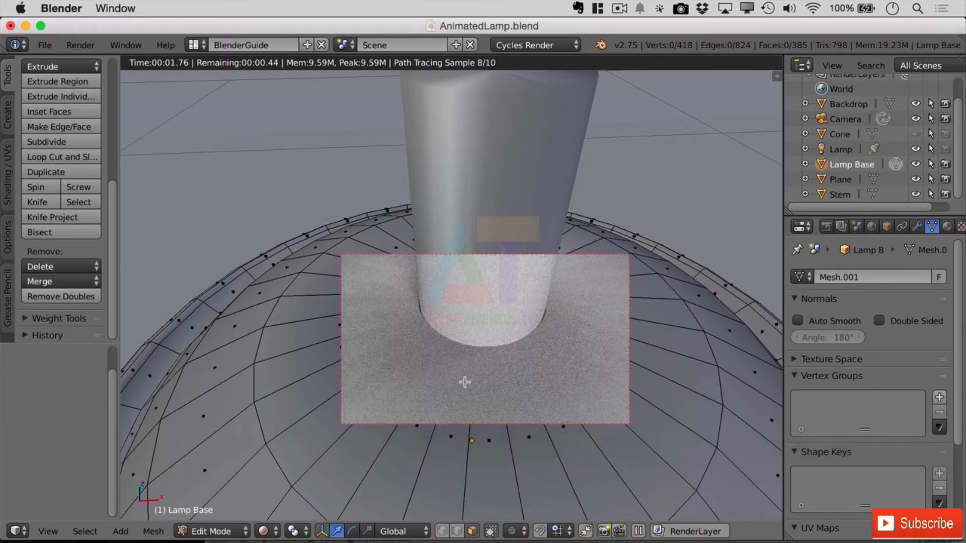
click(263, 531)
click(302, 482)
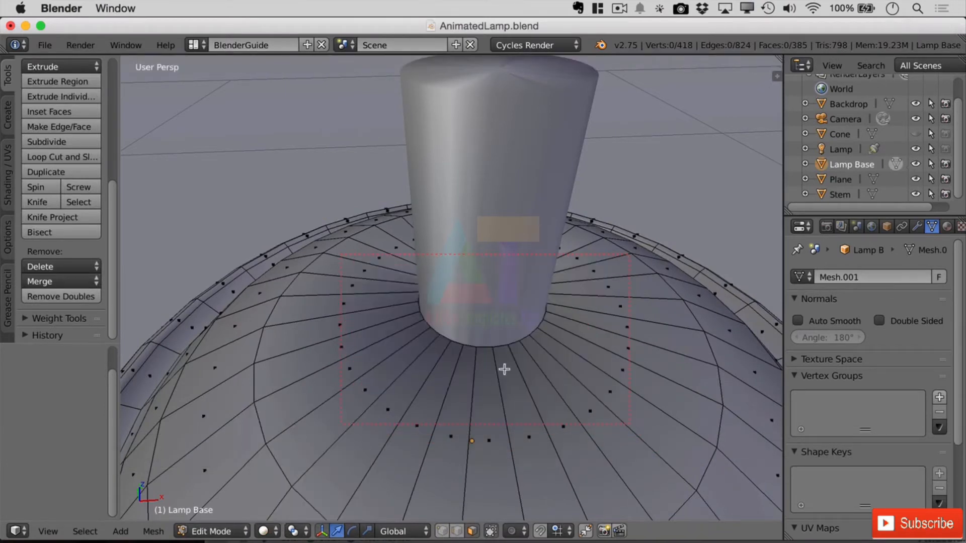
- Bevel the Lamp Base's edge loop around the stem by about 0.006 with 2 segments, and switch the viewport to Rendered shading
right_click(509, 344)
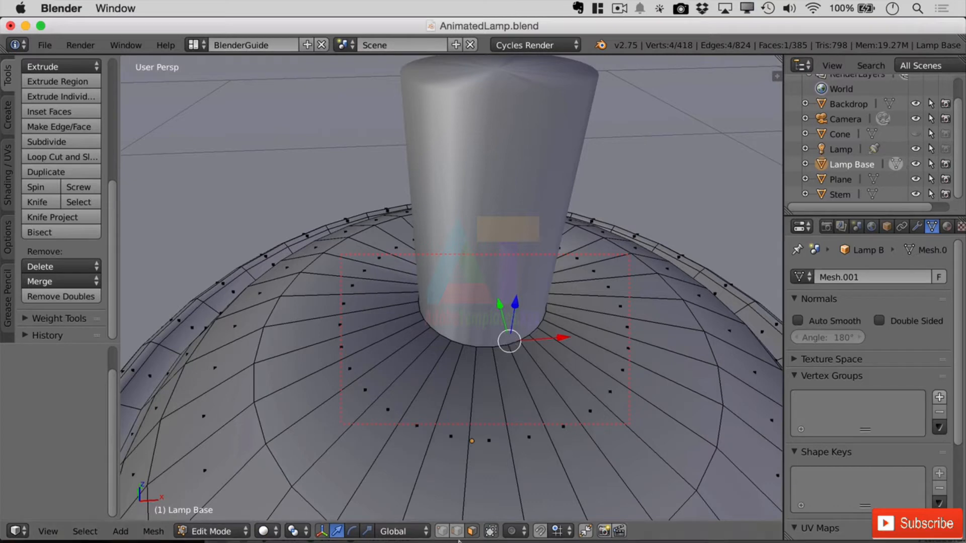
alt+right_click(509, 344)
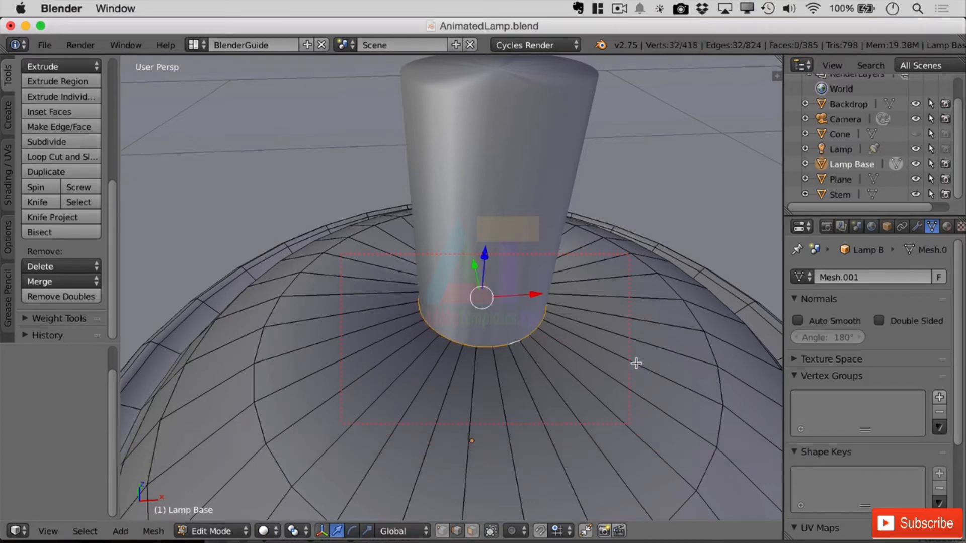
key(ctrl+b)
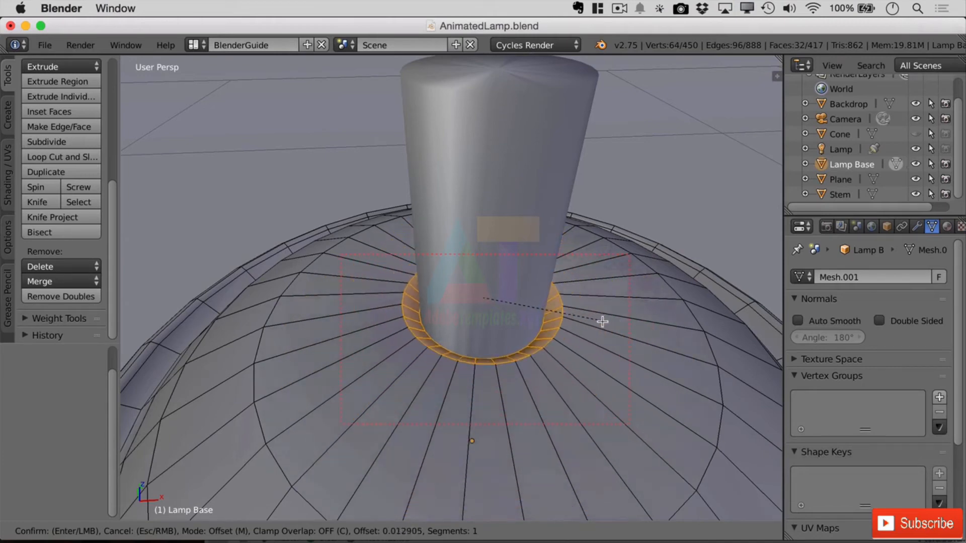
scroll(600, 321, up, 1)
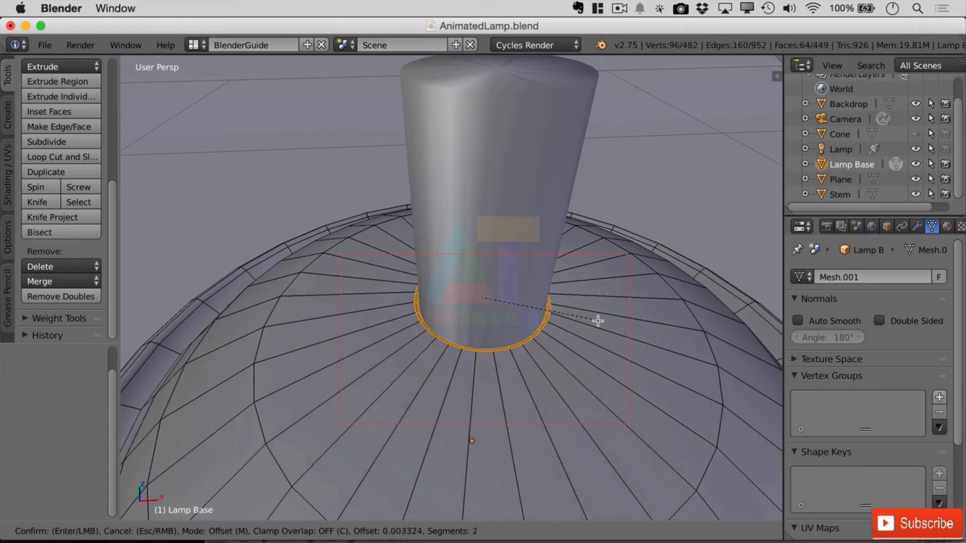
click(599, 321)
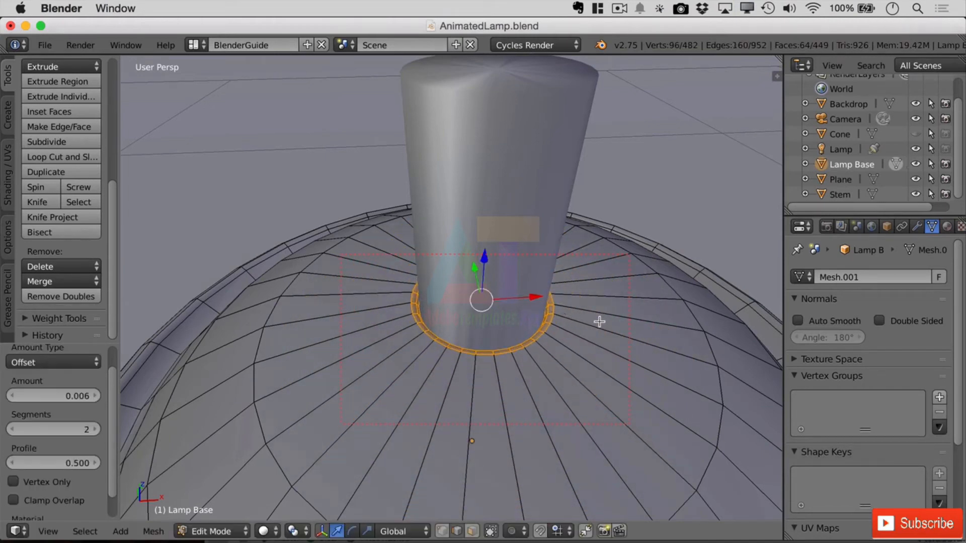
click(264, 531)
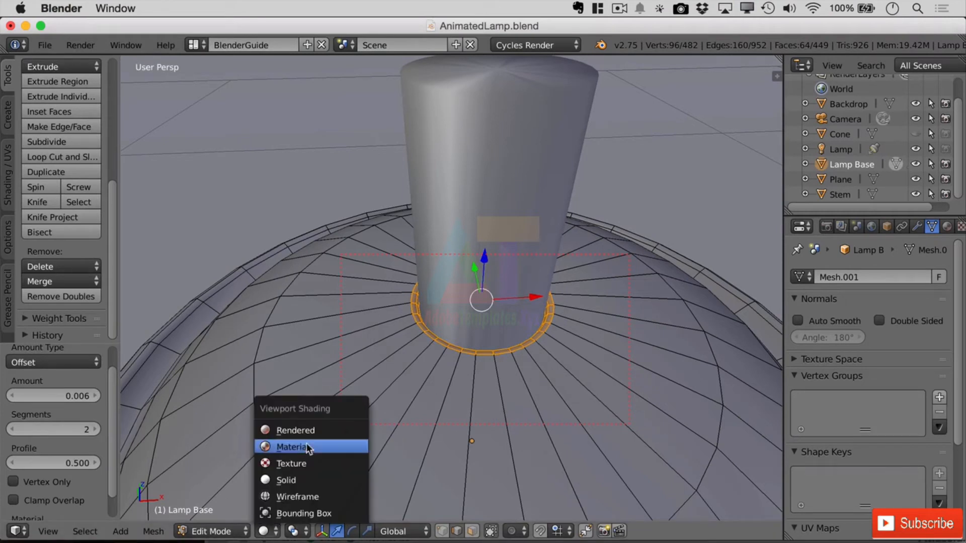
click(295, 430)
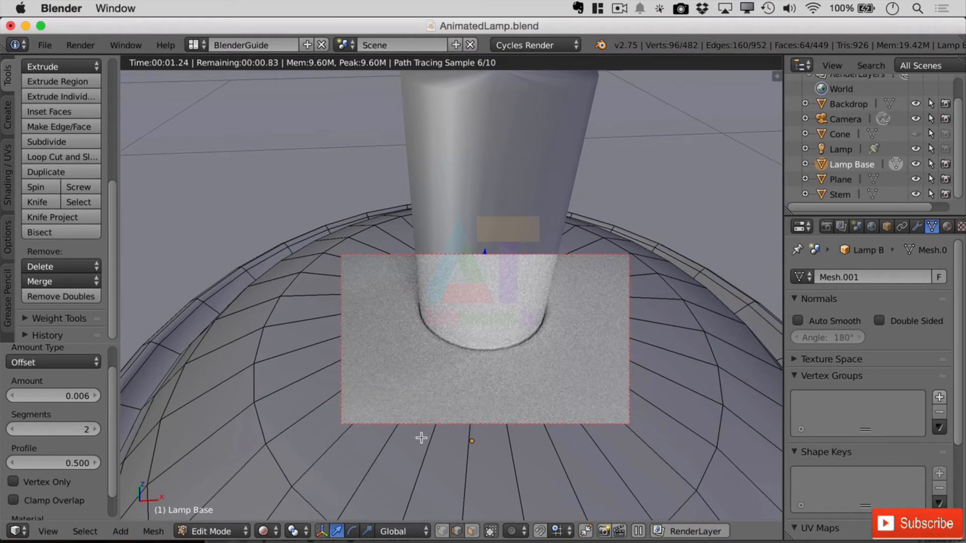